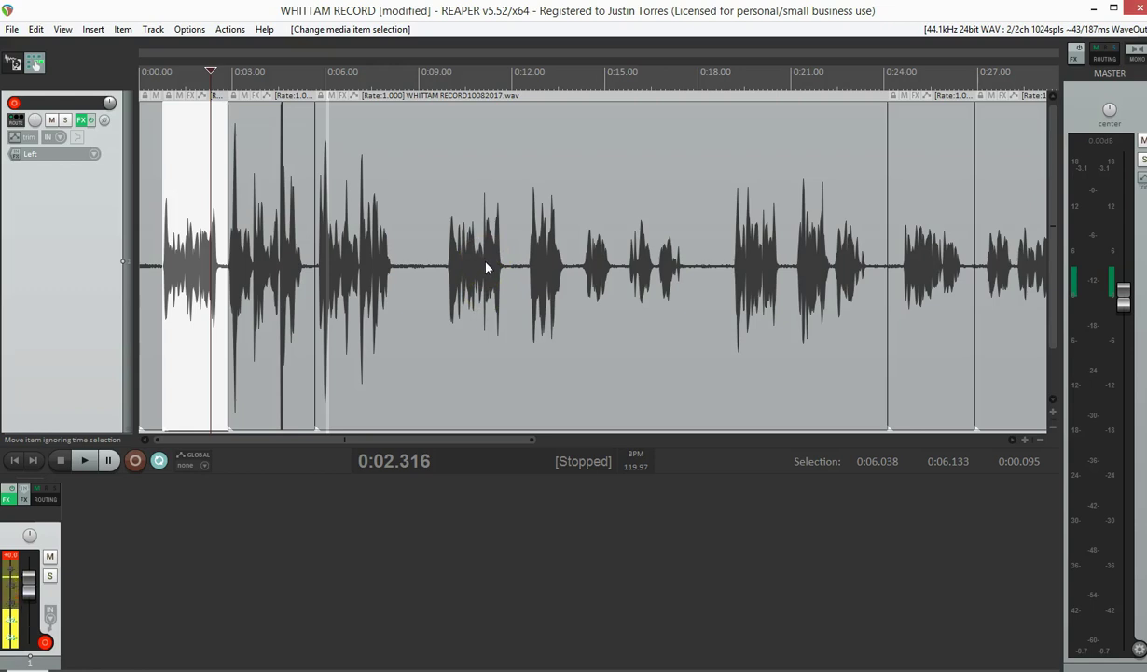
- Play back the split vocal track from about 0:01.5 to review the opening take
scroll(520, 285, down, 3)
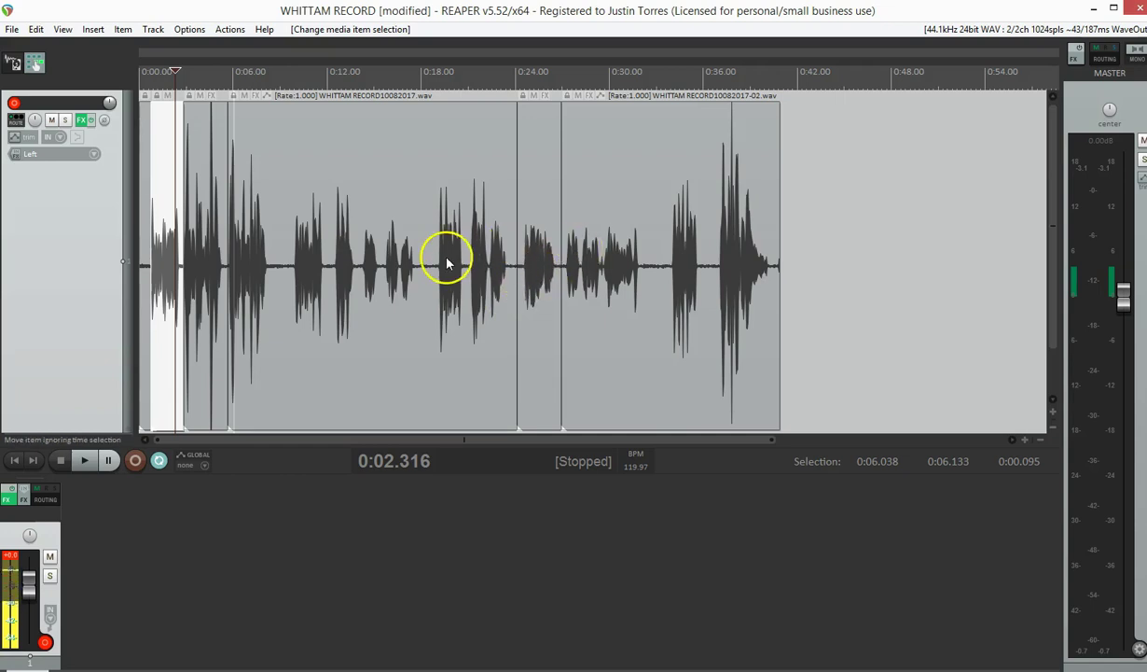
scroll(444, 262, up, 2)
scroll(467, 284, up, 1)
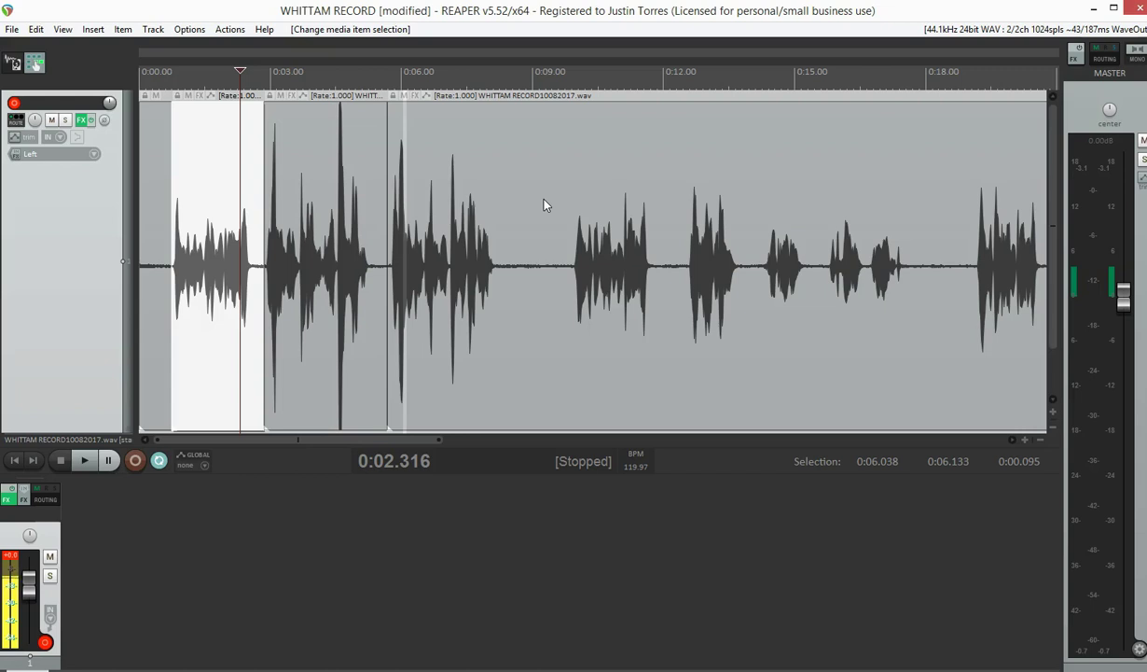
click(517, 166)
drag(487, 140, 216, 163)
drag(410, 548, 556, 566)
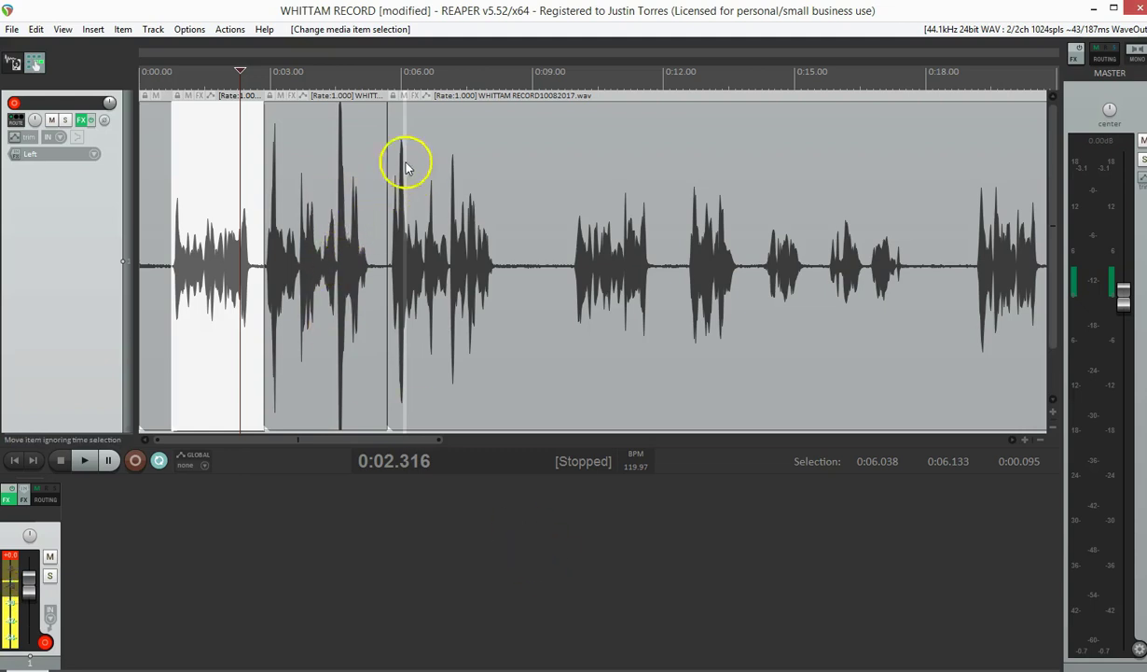
click(207, 158)
key(space)
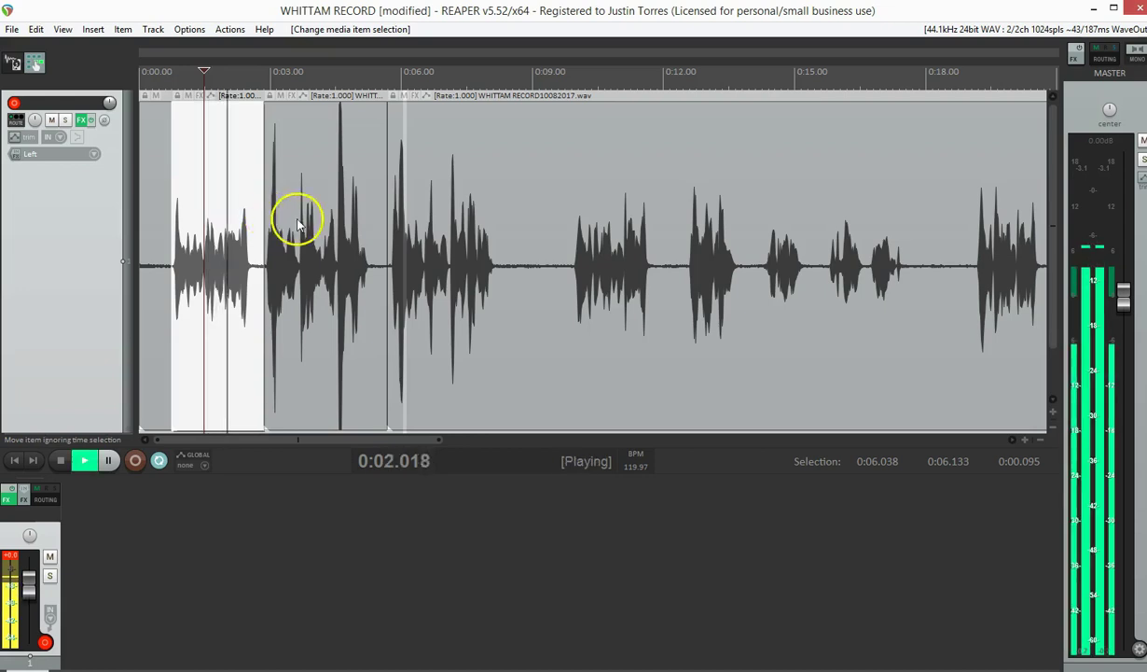
- Split the vocal at about 8.3 seconds and ripple-delete the unwanted piece
key(space)
click(501, 200)
key(s)
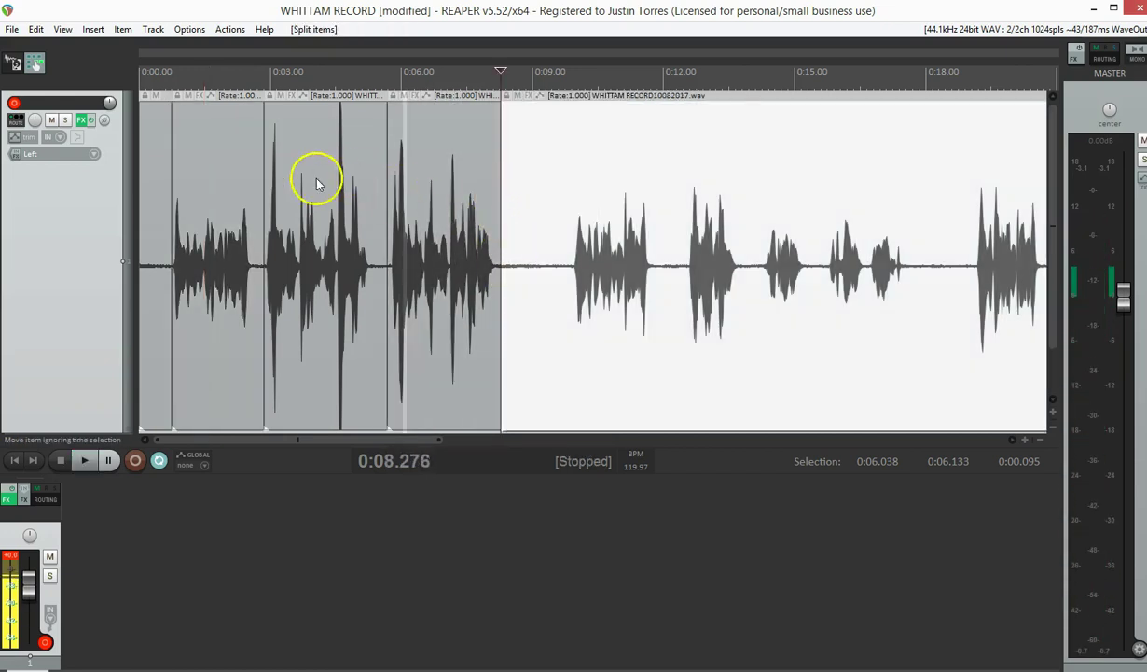
click(308, 181)
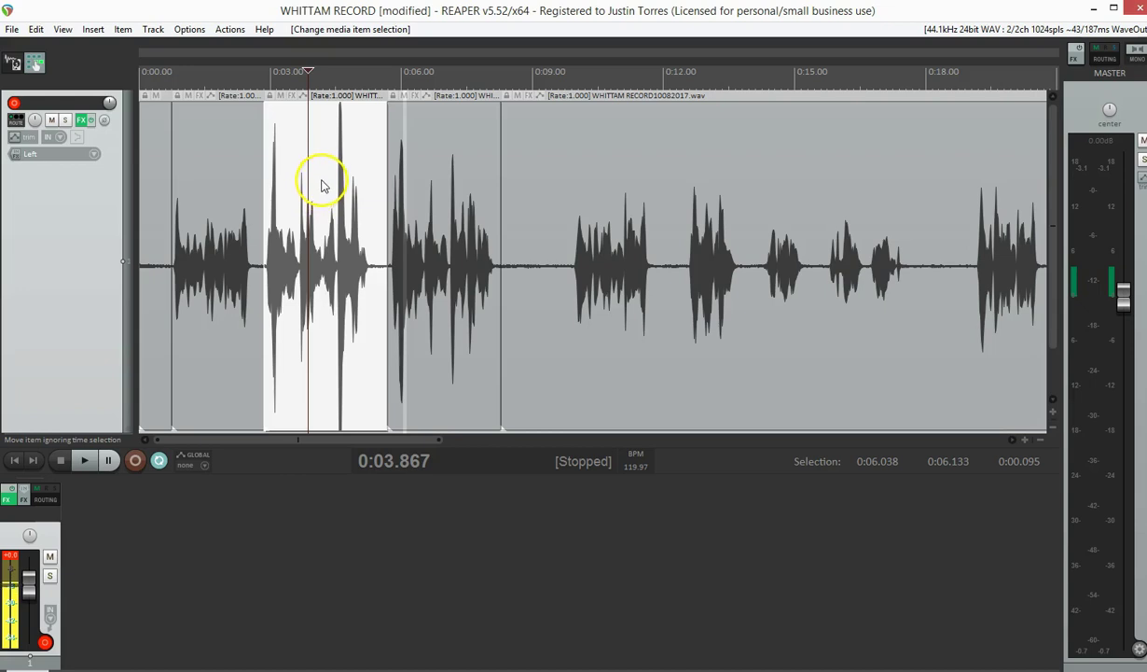
key(Delete)
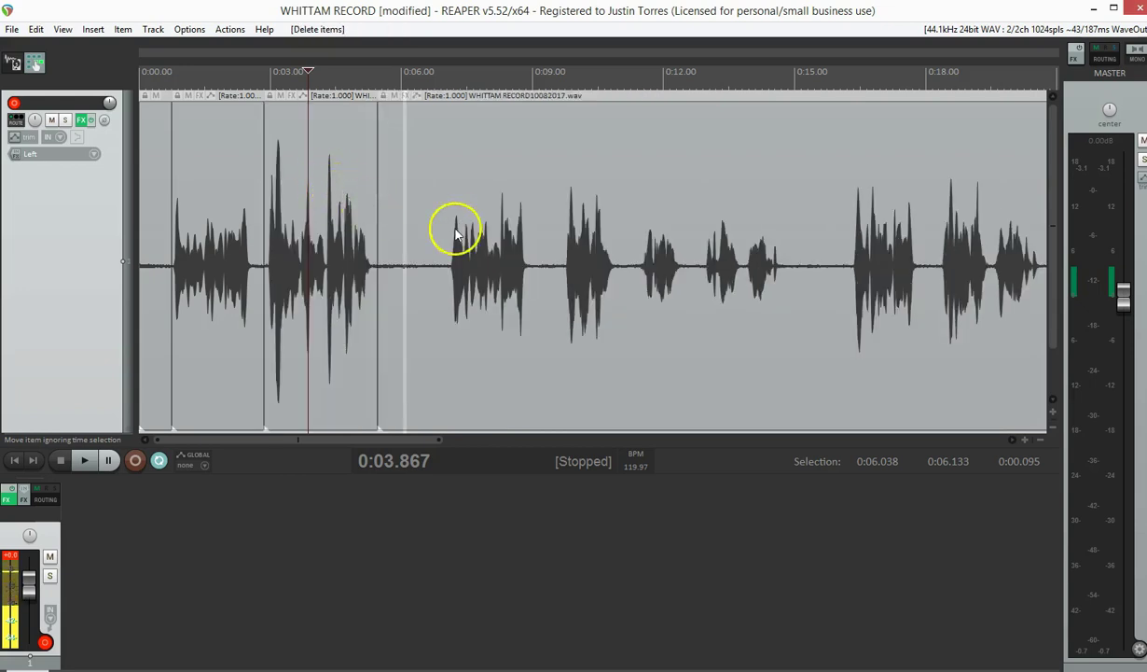
- Play back the edited opening, then select its first two pieces from about 1 second
click(209, 176)
key(space)
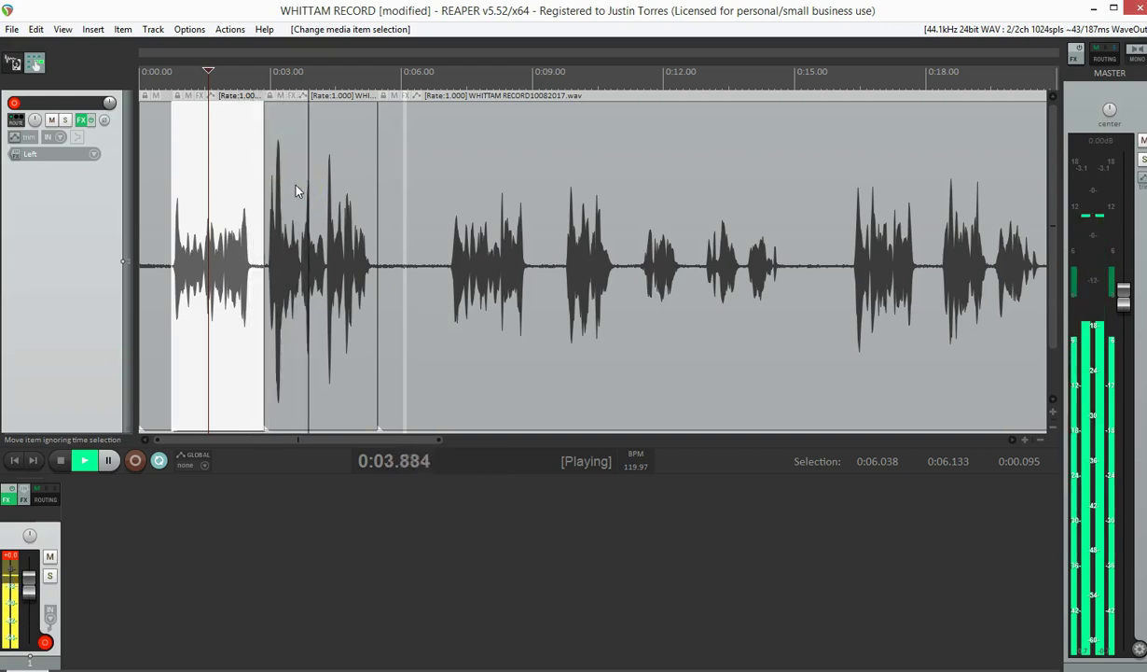
key(space)
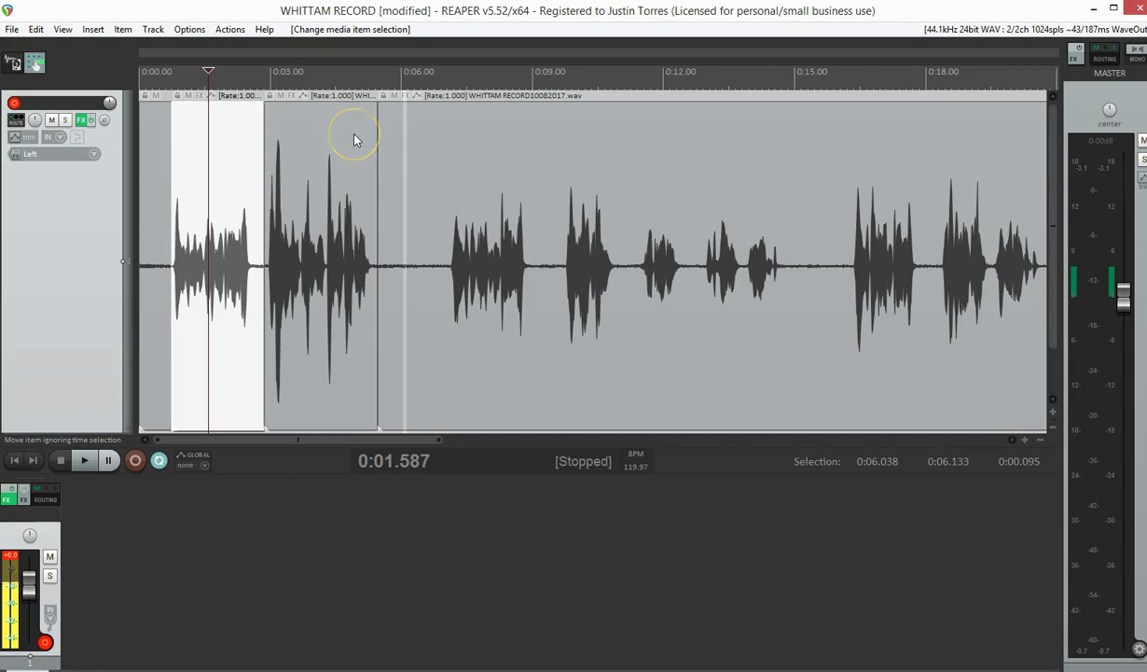
click(181, 140)
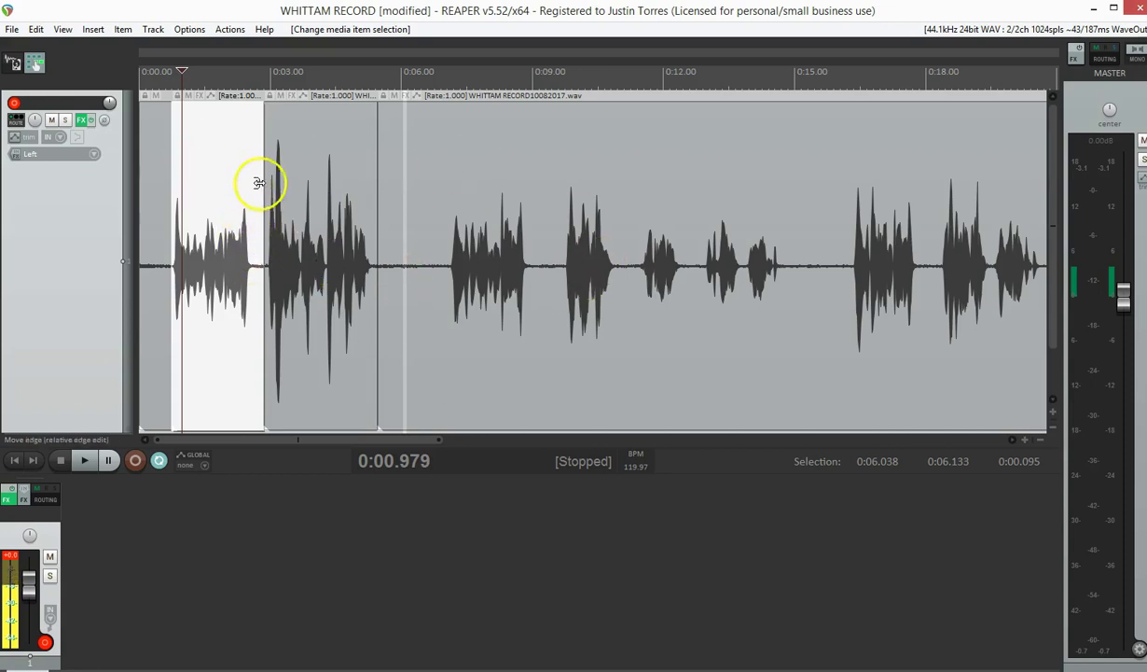
shift+click(308, 160)
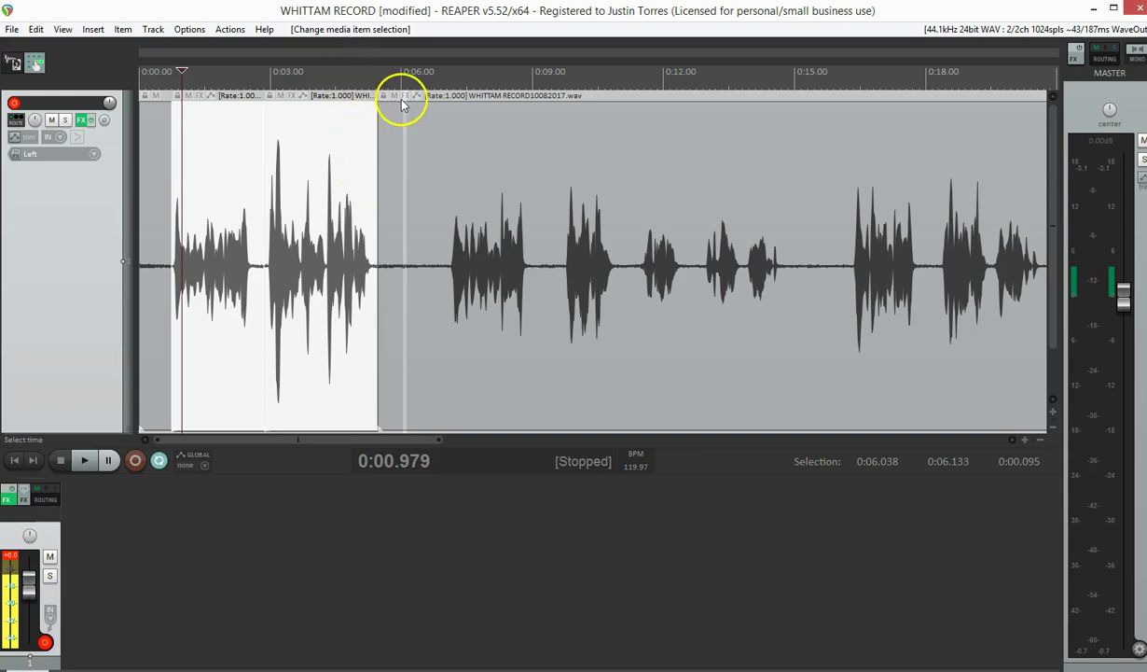
- Insert region 1 over the selected pieces, searching the action list for 'add reg' and 'regi'
key(shift+r)
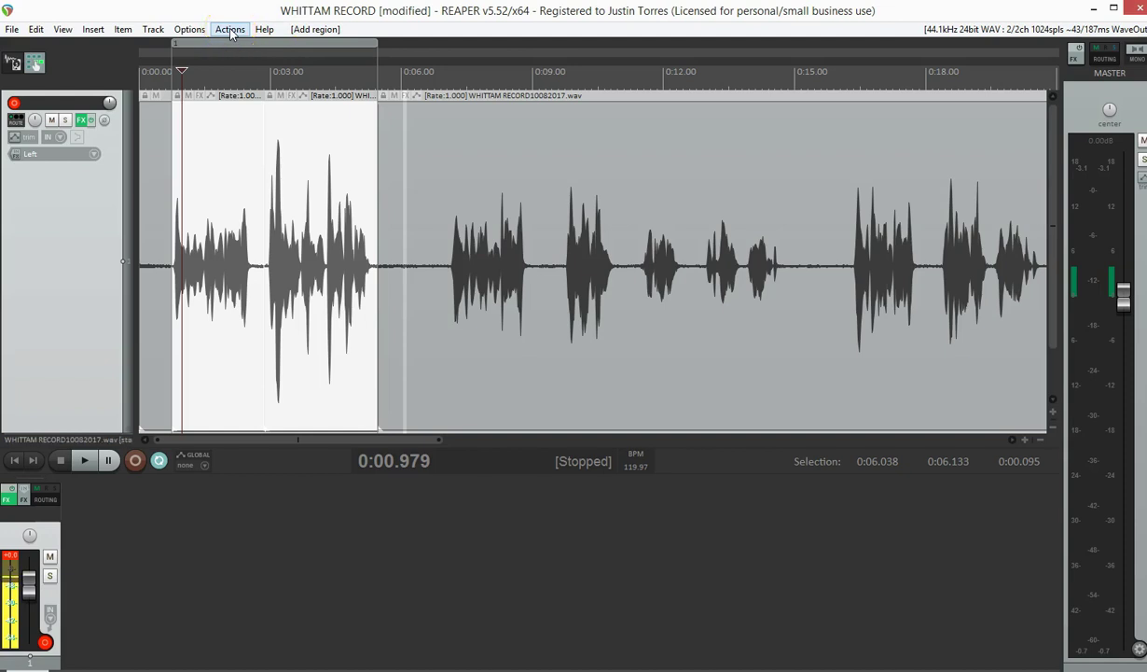
click(94, 29)
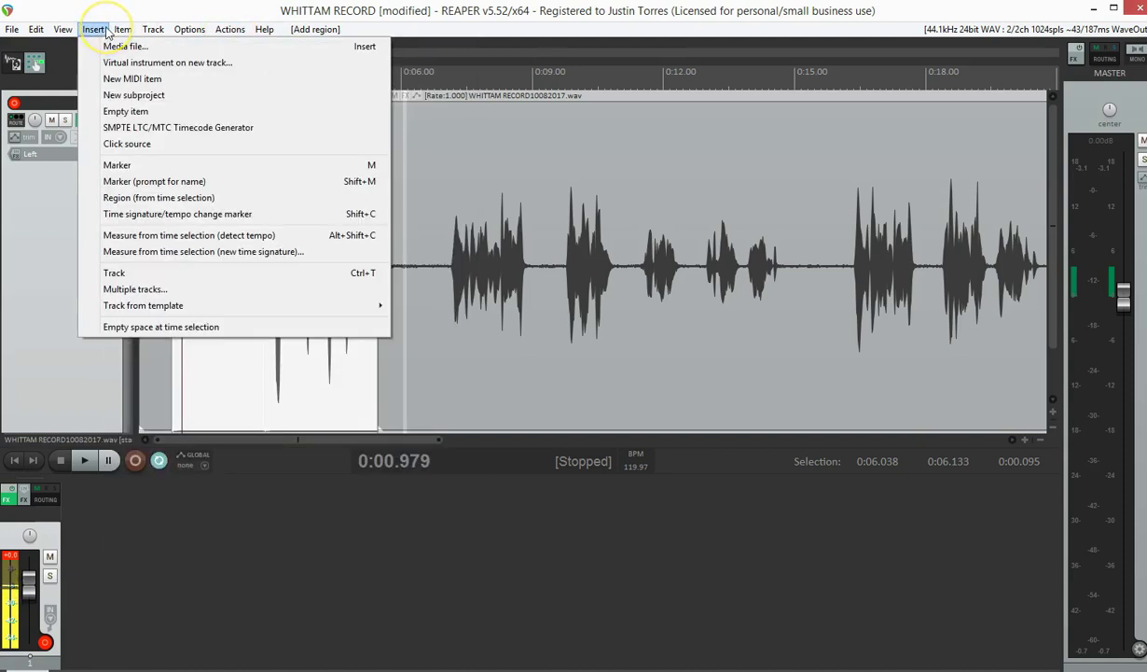
mouse_move(229, 29)
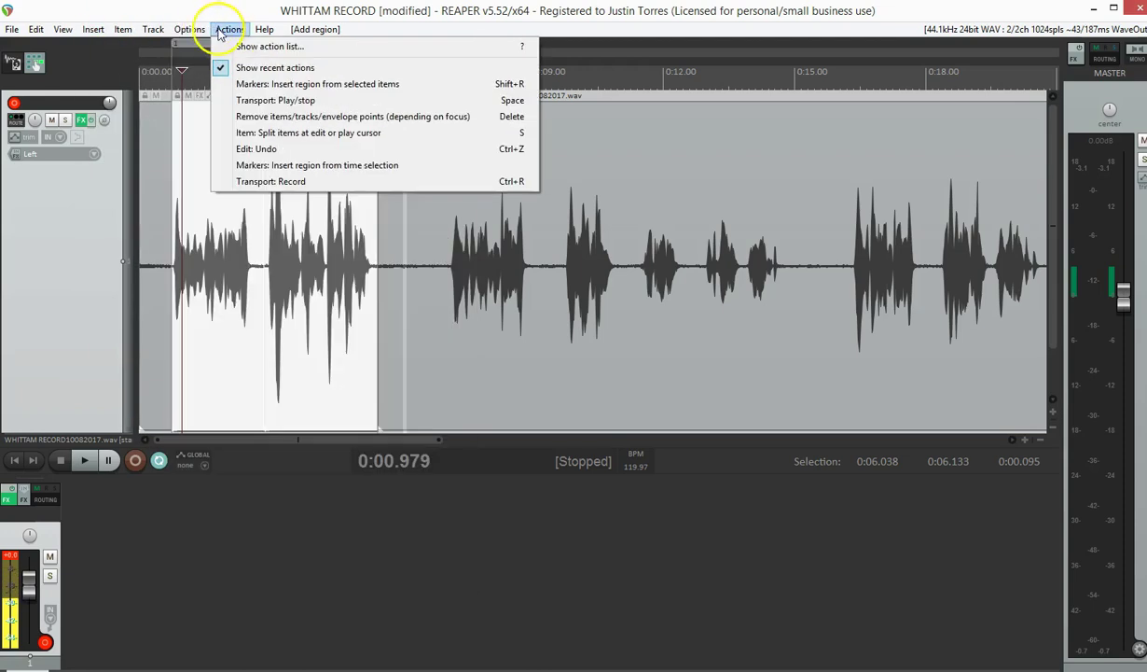
click(257, 47)
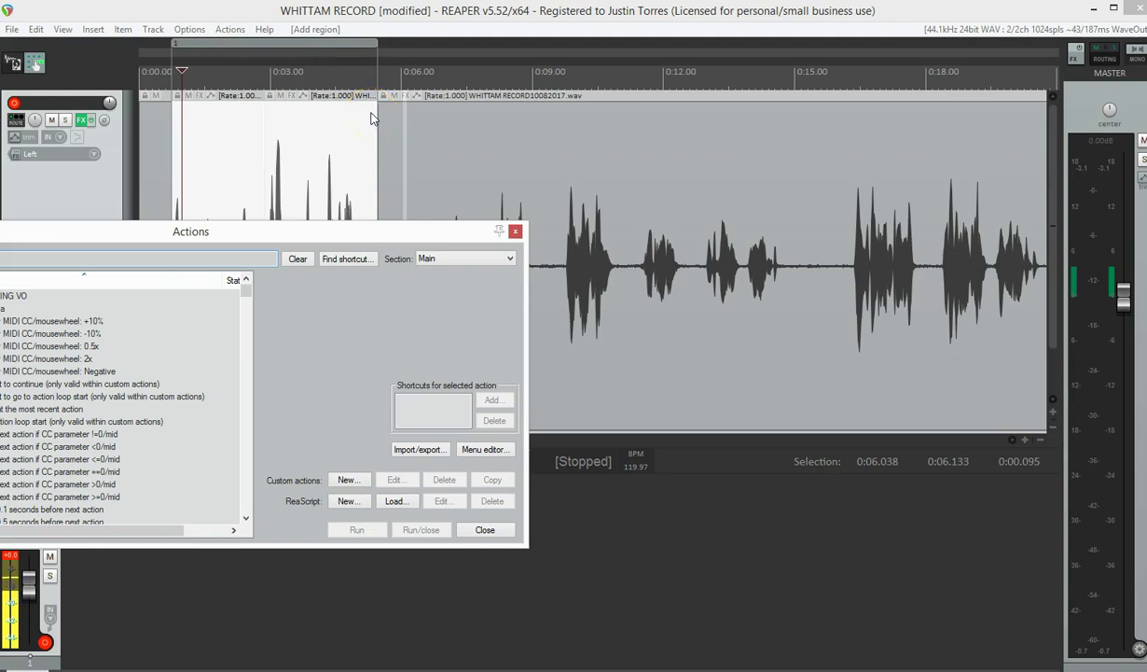
drag(347, 233, 757, 220)
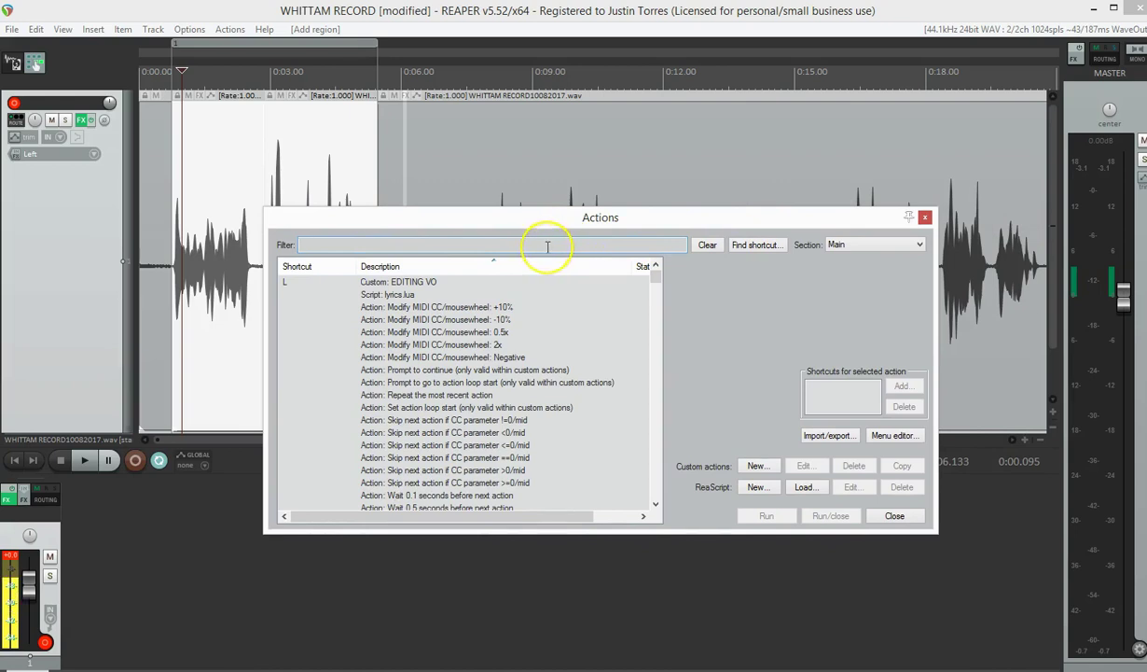
text(add)
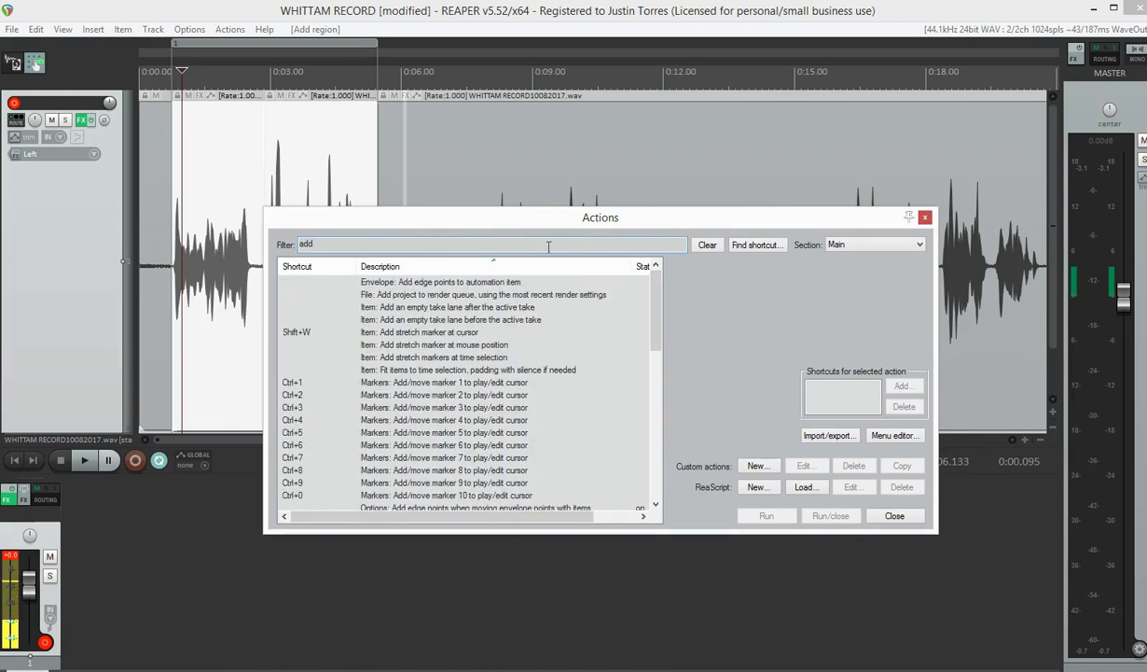
text( regio)
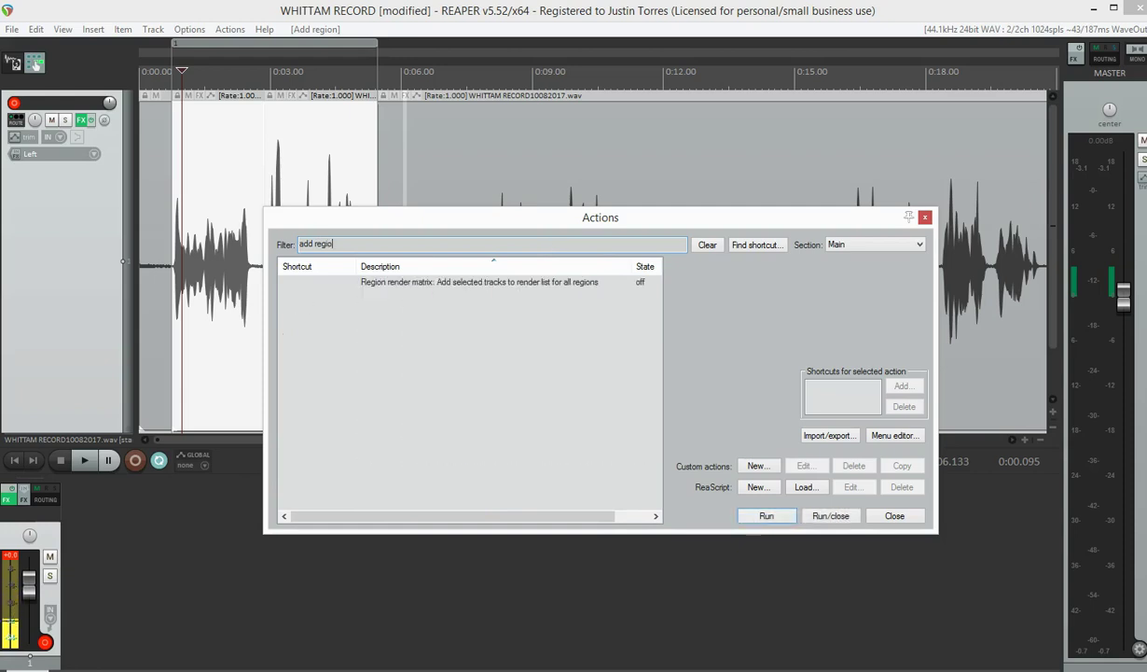
key(BackSpace)
key(BackSpace)
key(BackSpace)
key(BackSpace)
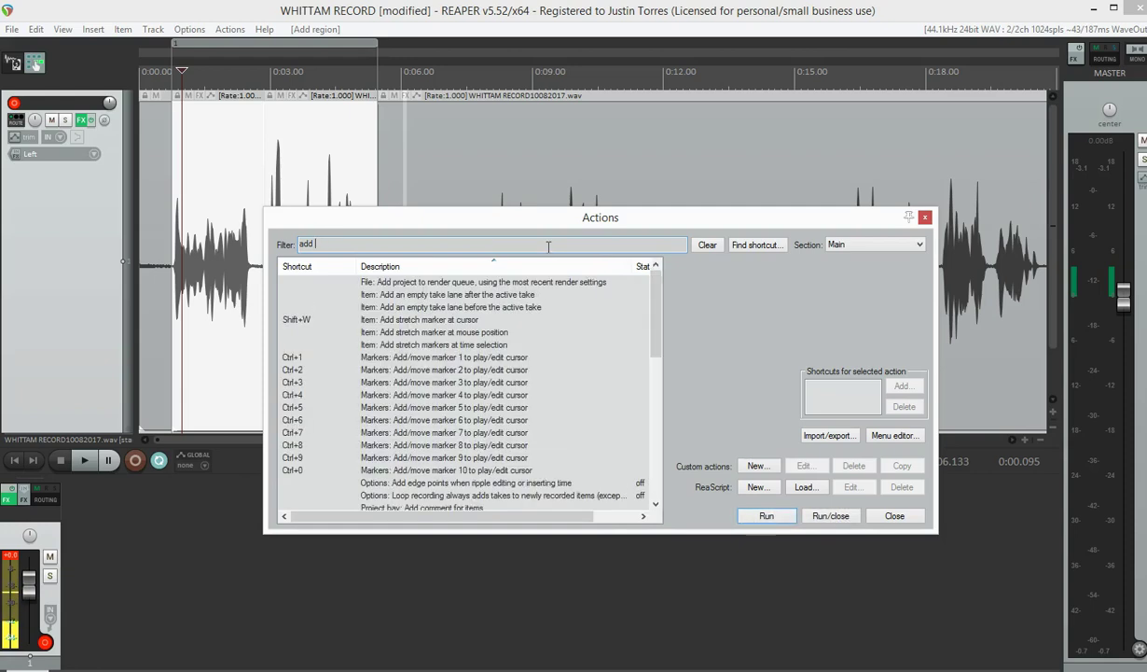
key(BackSpace)
key(BackSpace)
key(BackSpace)
text(reg)
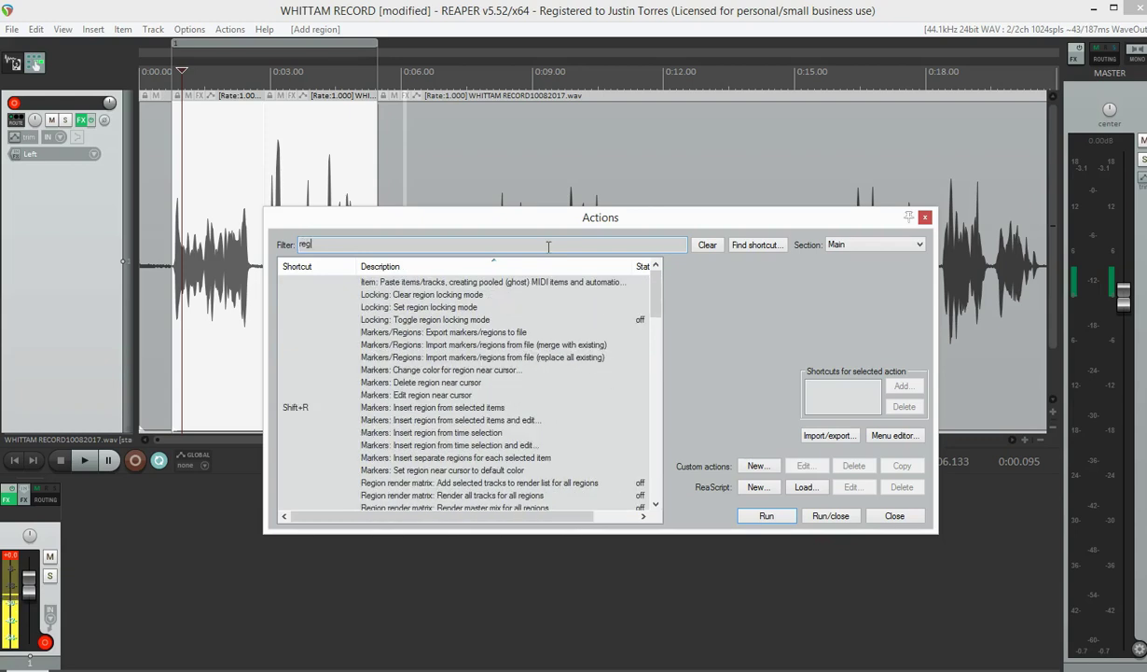
text(io)
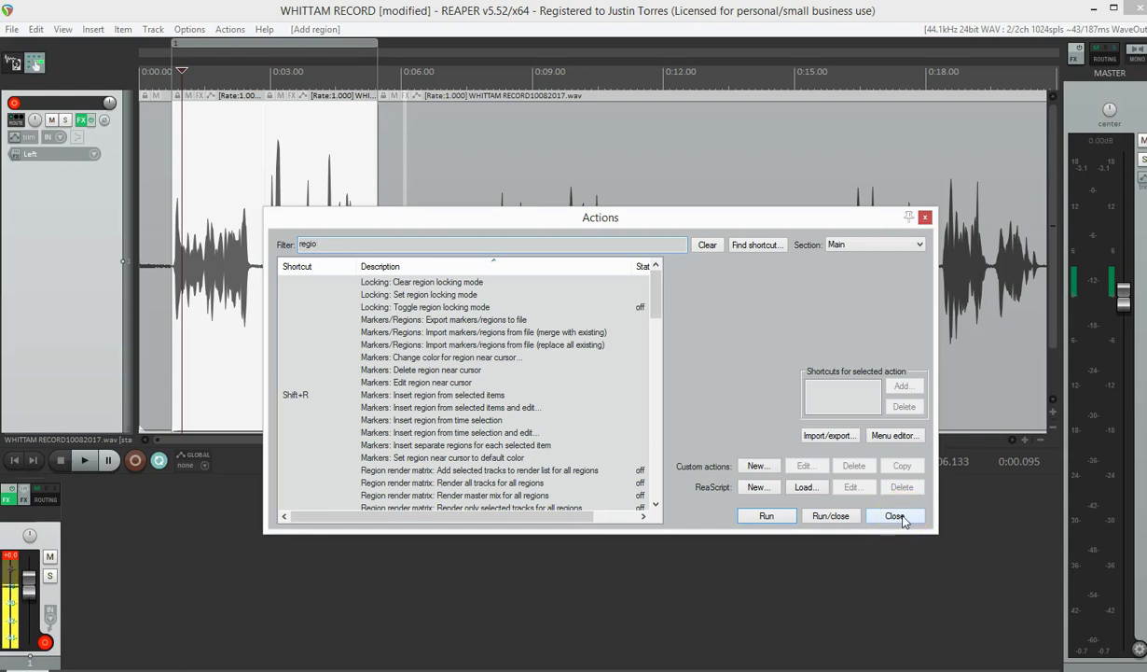
click(894, 516)
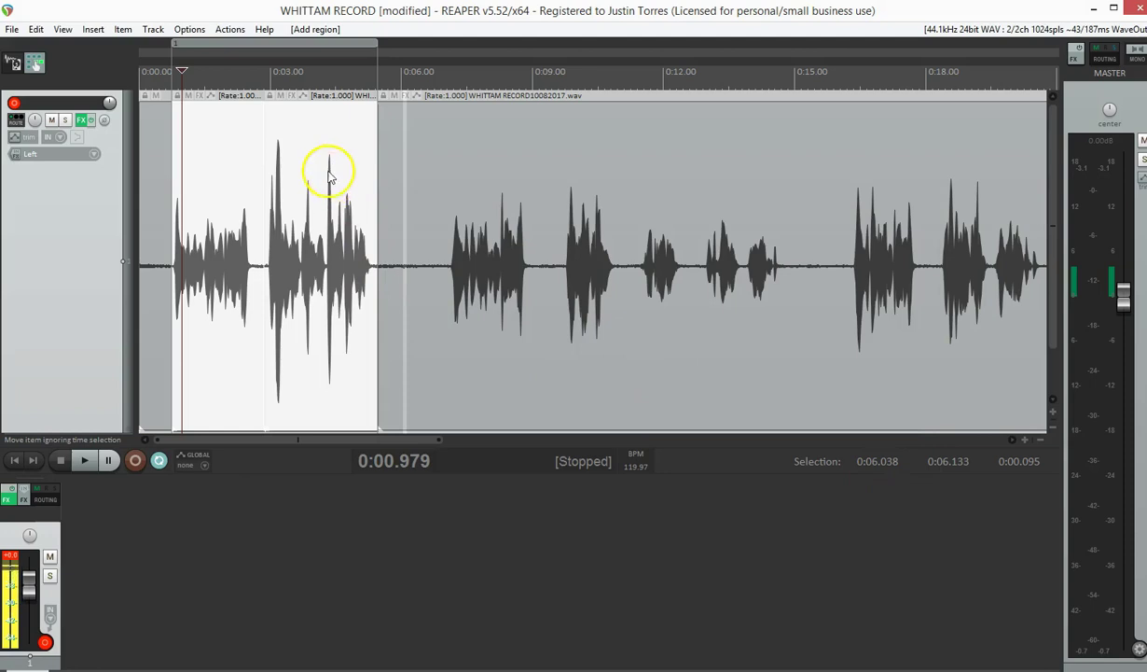
- Name region 1 'Toy Company' in its Edit Region dialog
right_click(233, 46)
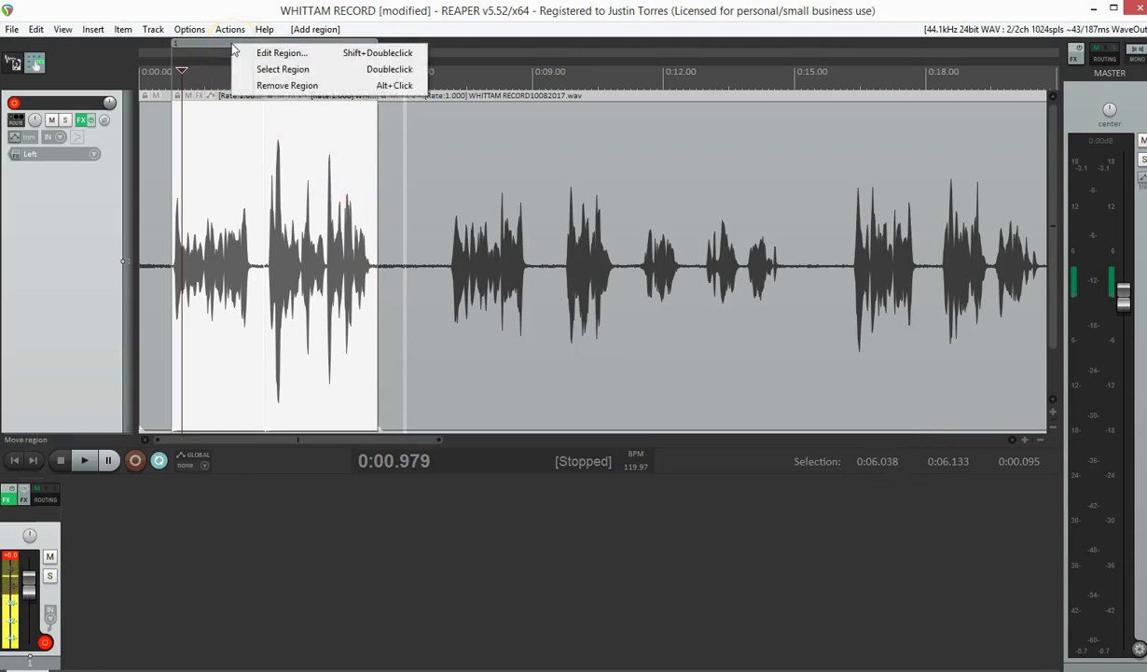
click(266, 54)
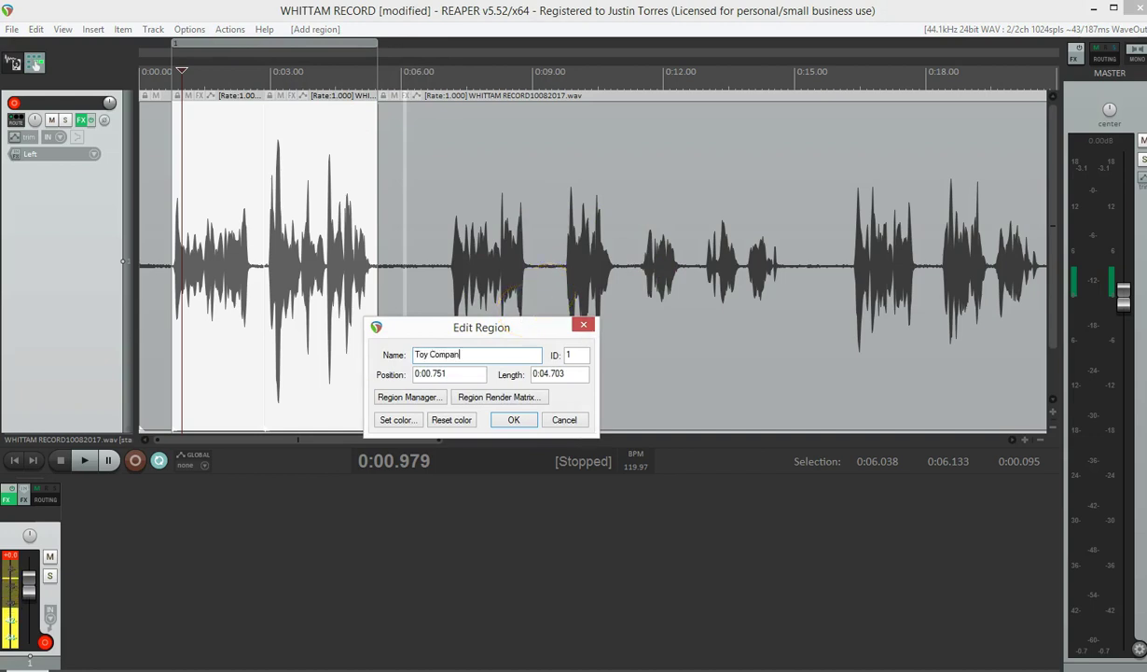
text(Toy Company)
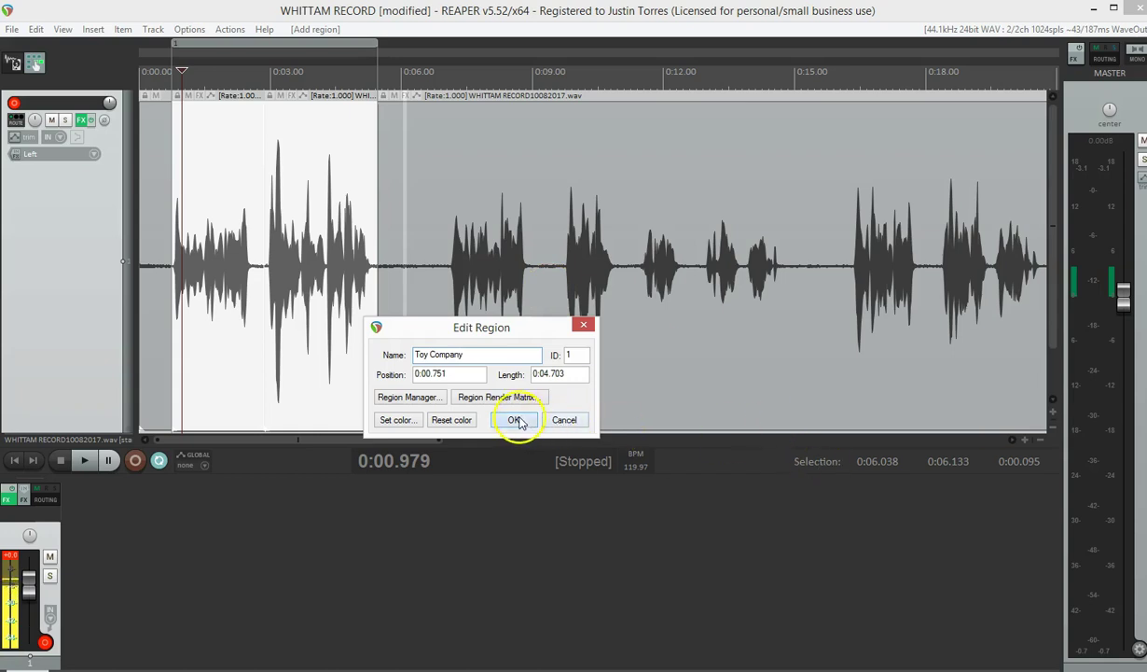
click(515, 420)
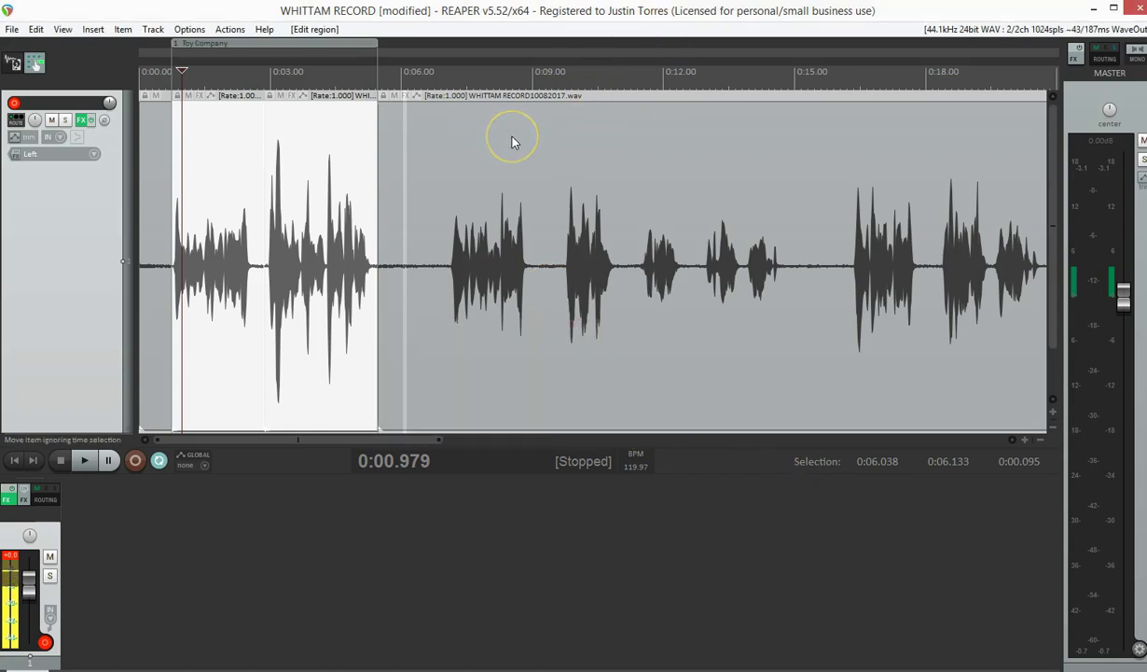
- Split the vocal at about 0:07 and 0:14.9 to isolate the second take
click(448, 175)
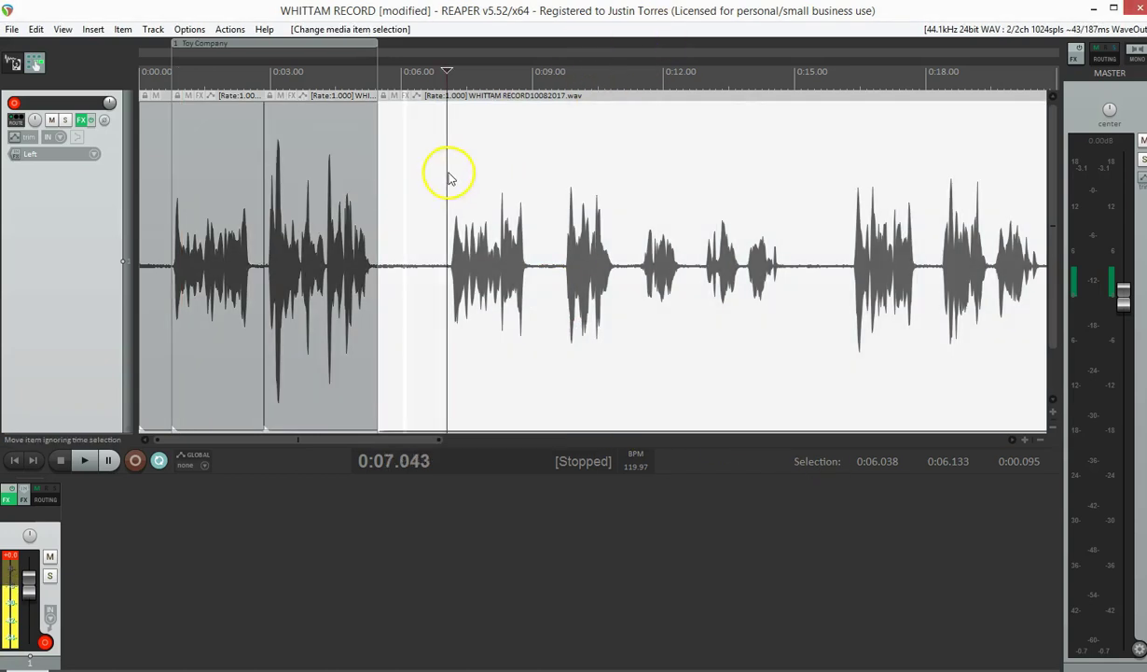
key(space)
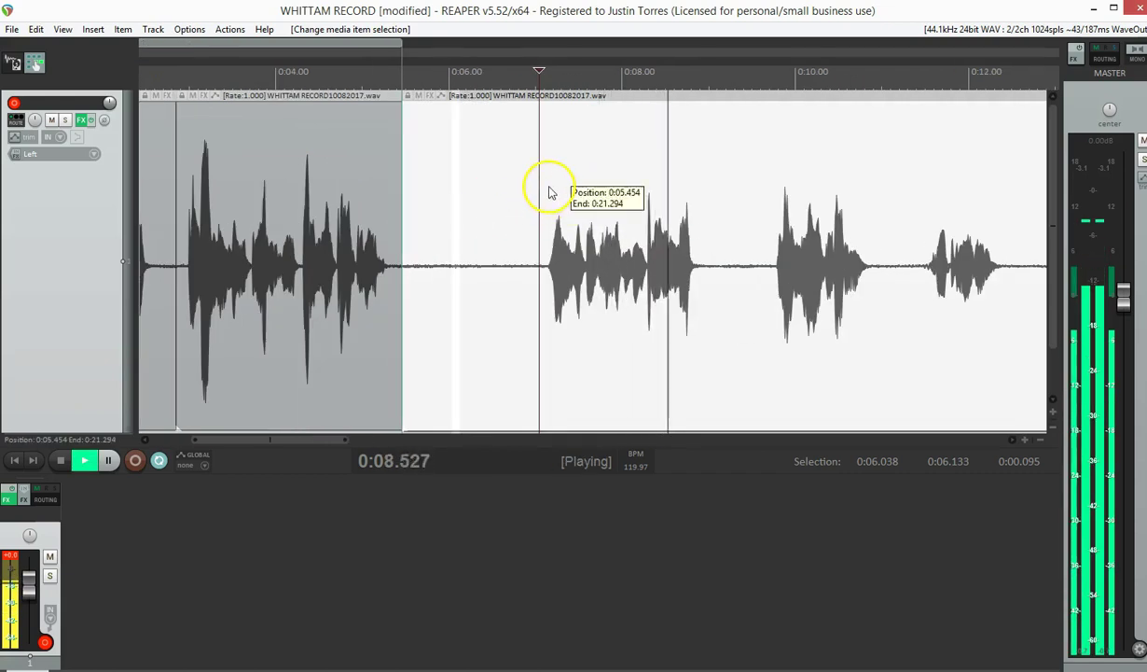
key(s)
scroll(628, 226, up, 3)
scroll(760, 236, down, 3)
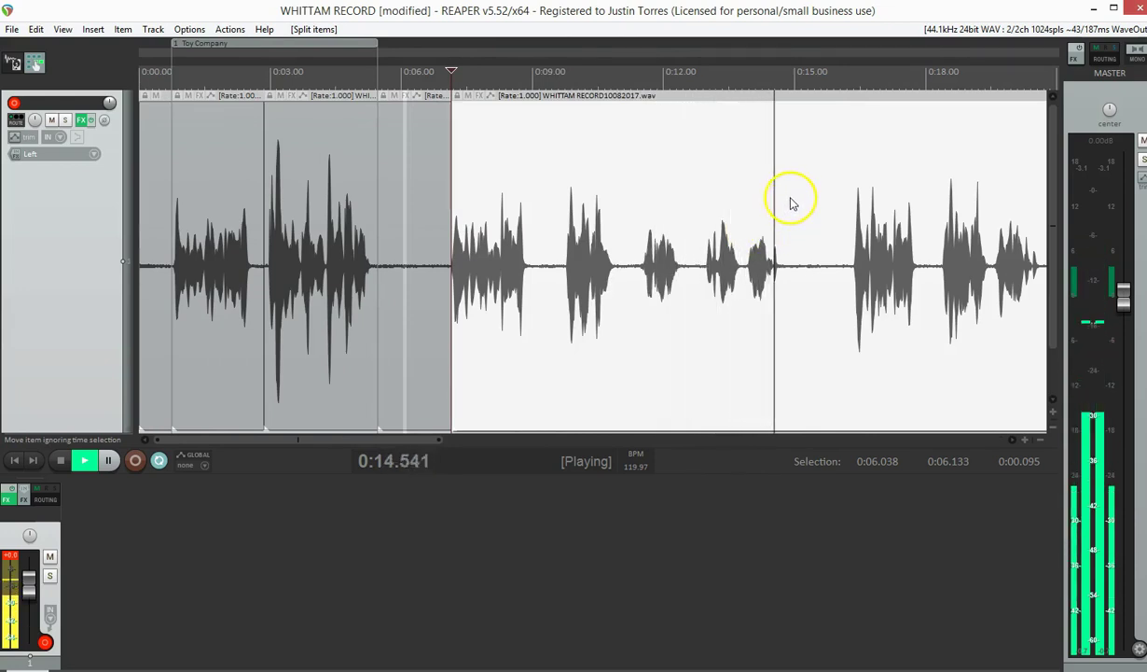
key(s)
key(space)
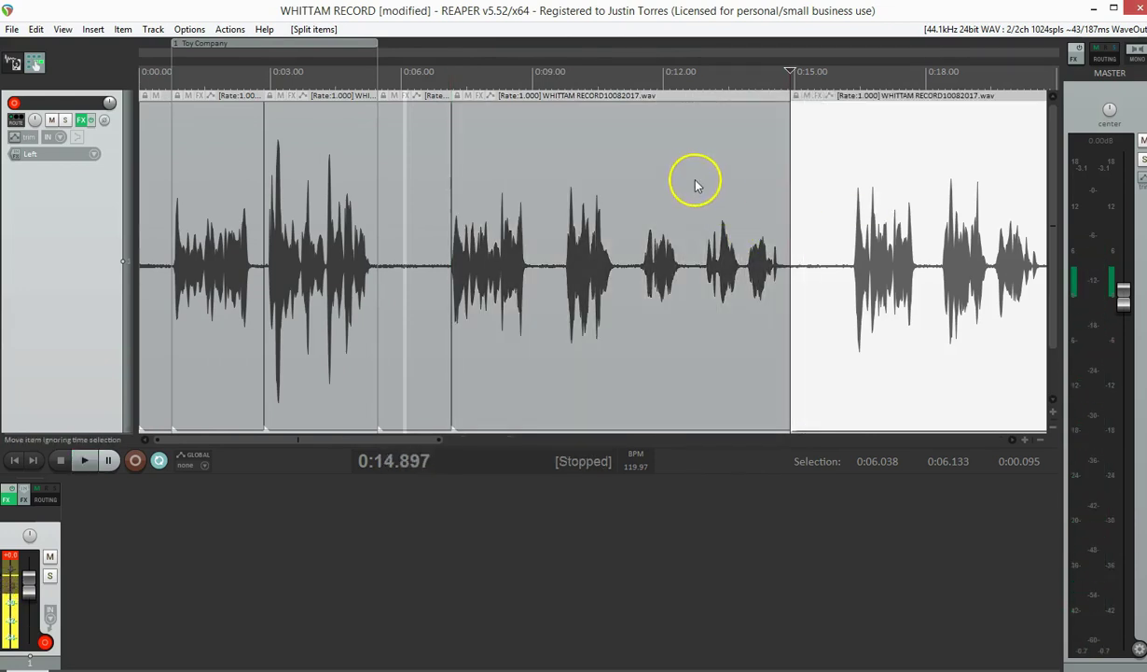
- Add region 2 over the second take and name it 'Dramatic Commercial'
click(649, 176)
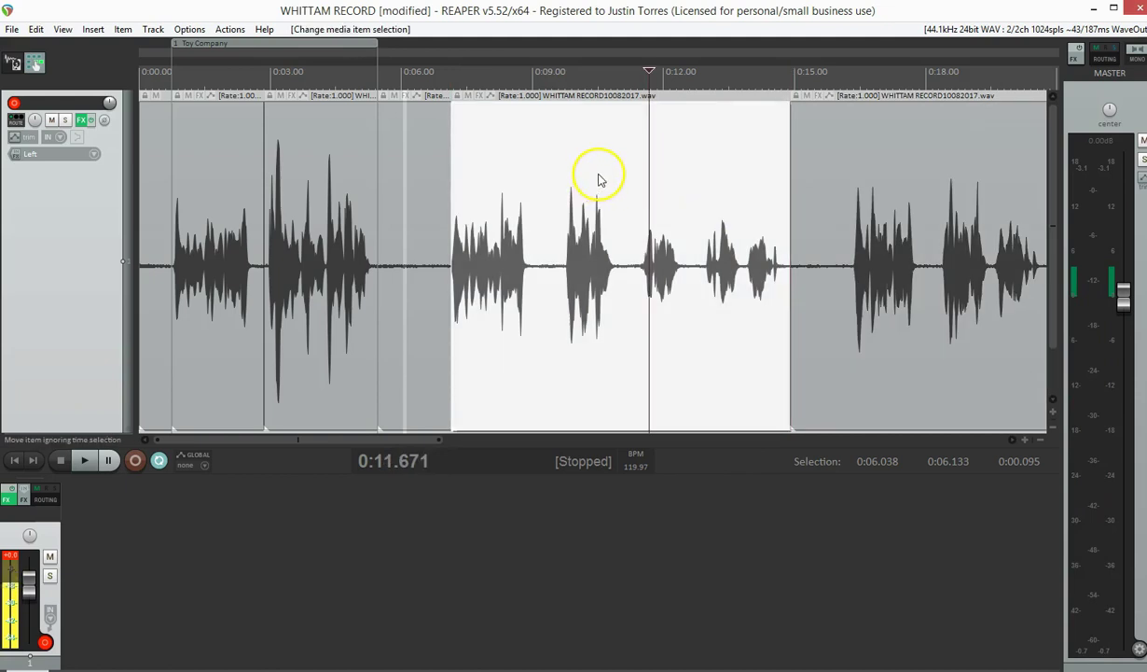
key(shift+r)
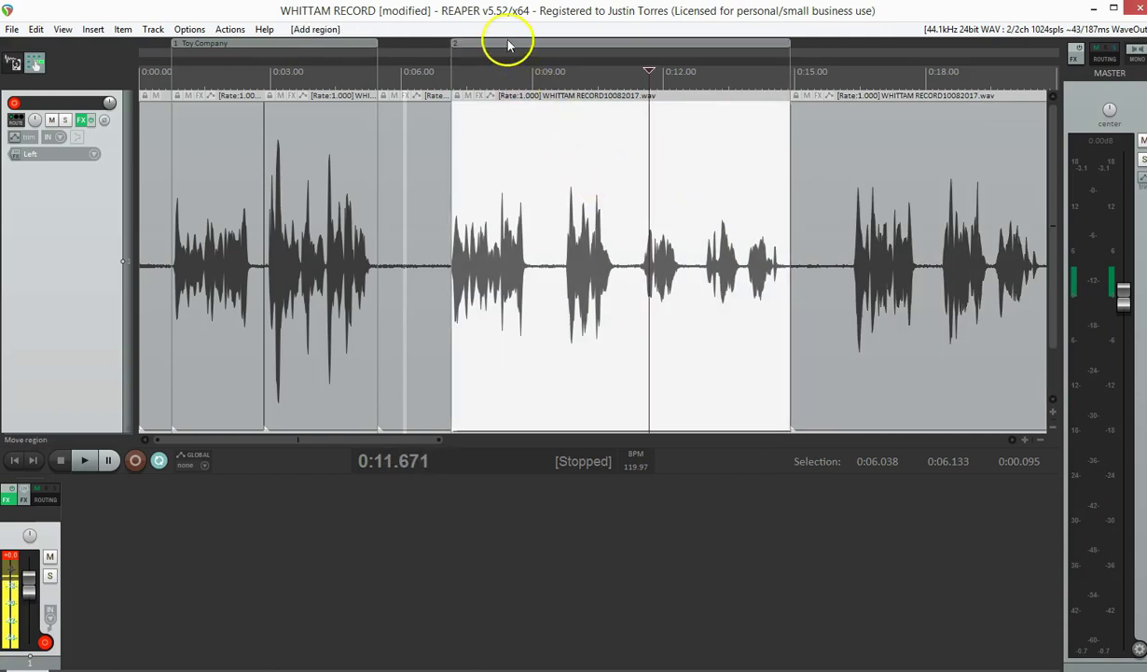
right_click(510, 46)
click(539, 53)
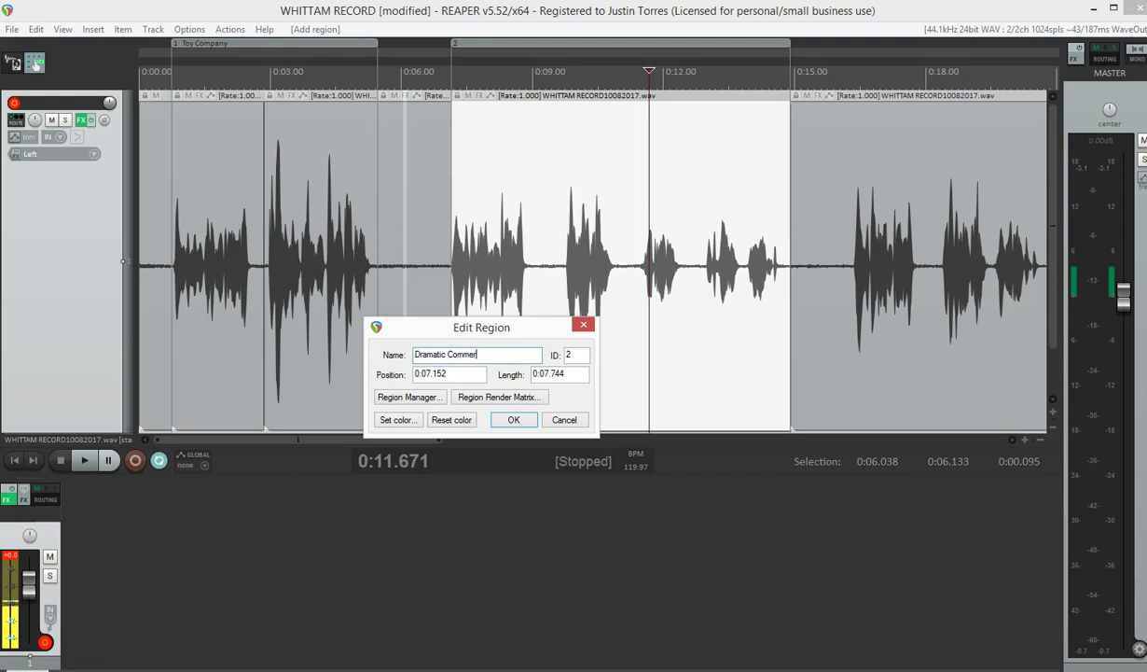
click(514, 420)
- Split the remaining recording at about 0:16.6
scroll(803, 280, down, 2)
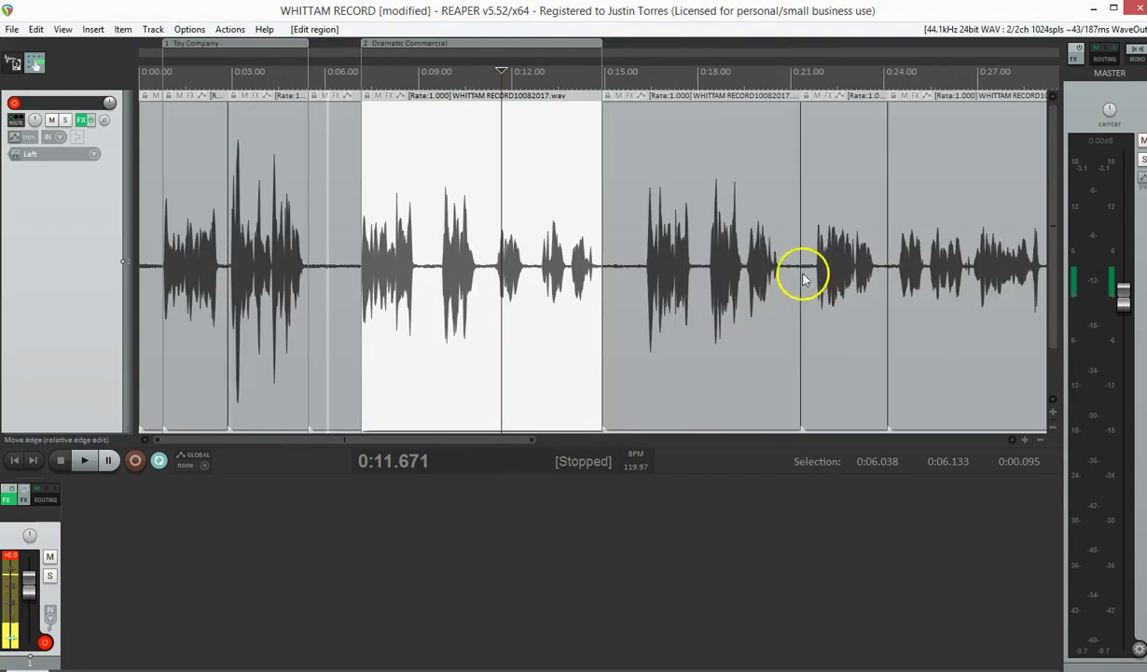
click(653, 162)
key(space)
scroll(686, 217, up, 5)
key(s)
scroll(678, 217, down, 3)
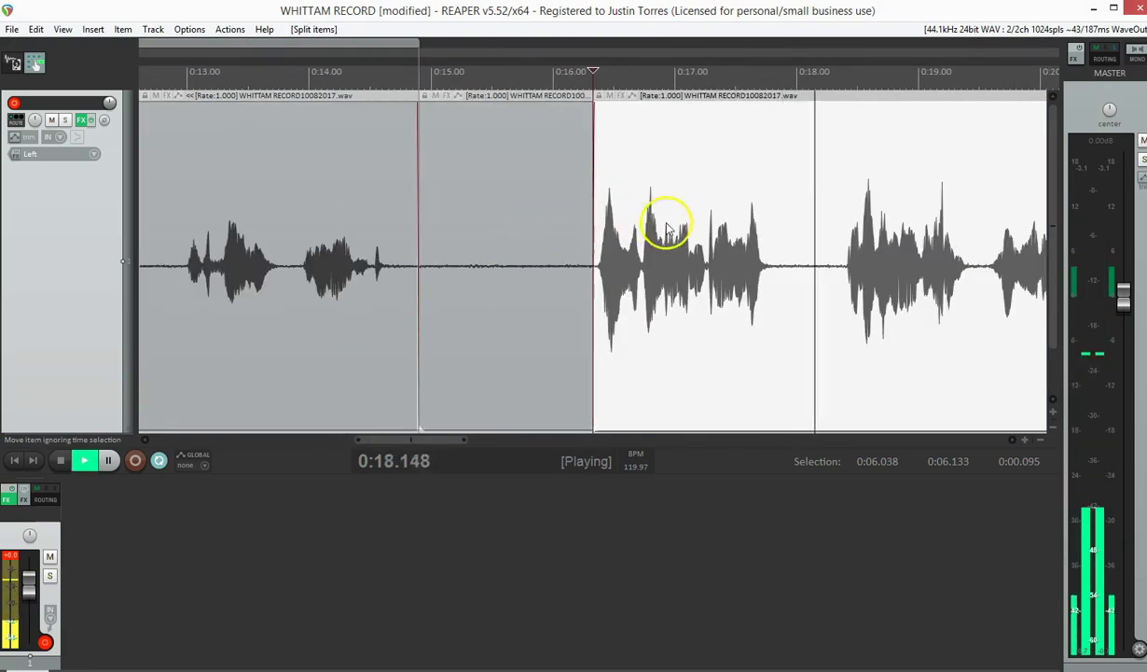
- Split the third take at about 0:18.07 and 0:20.9
scroll(687, 226, up, 1)
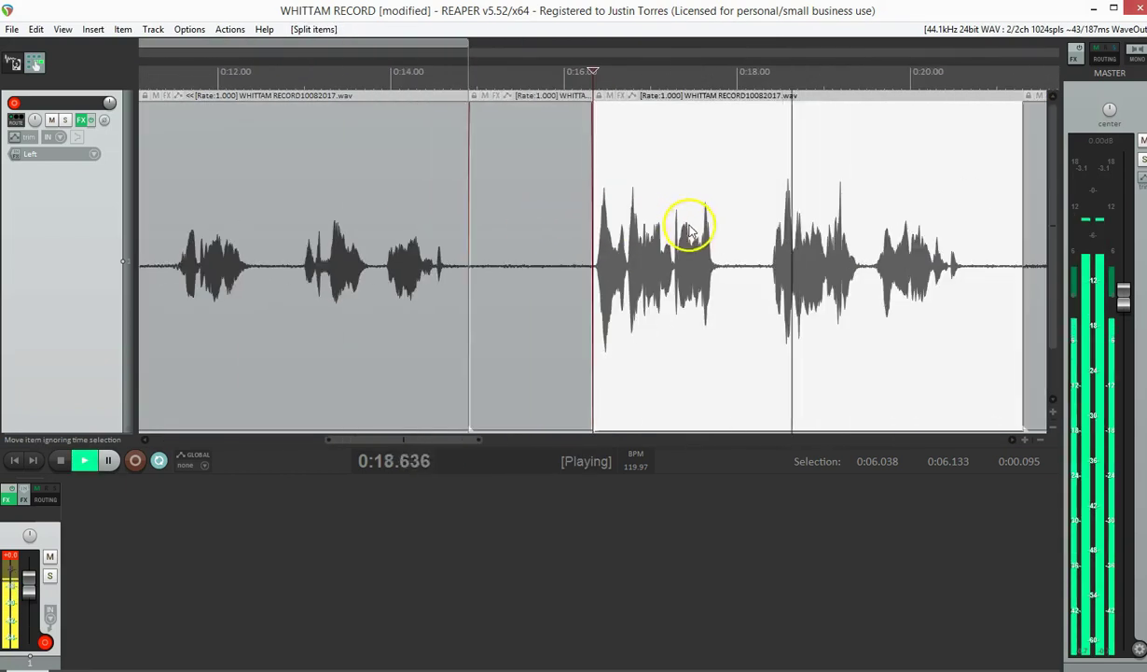
click(794, 179)
scroll(711, 236, down, 2)
scroll(623, 233, up, 3)
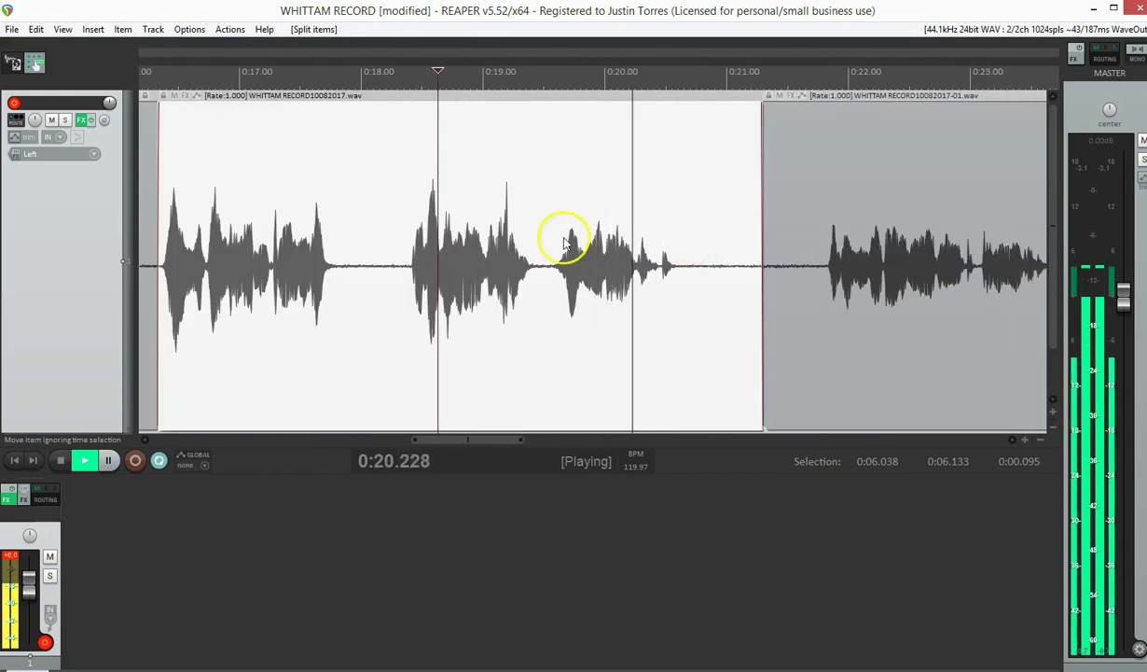
click(367, 189)
key(s)
scroll(735, 245, down, 3)
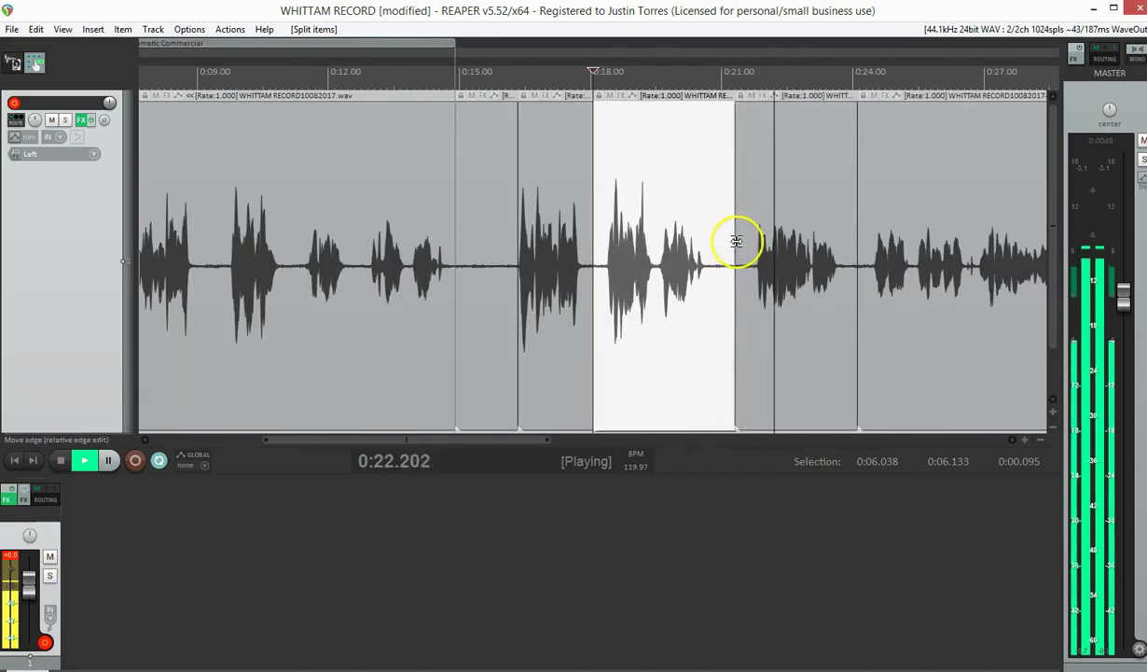
click(718, 206)
key(s)
scroll(720, 227, down, 3)
scroll(720, 226, up, 3)
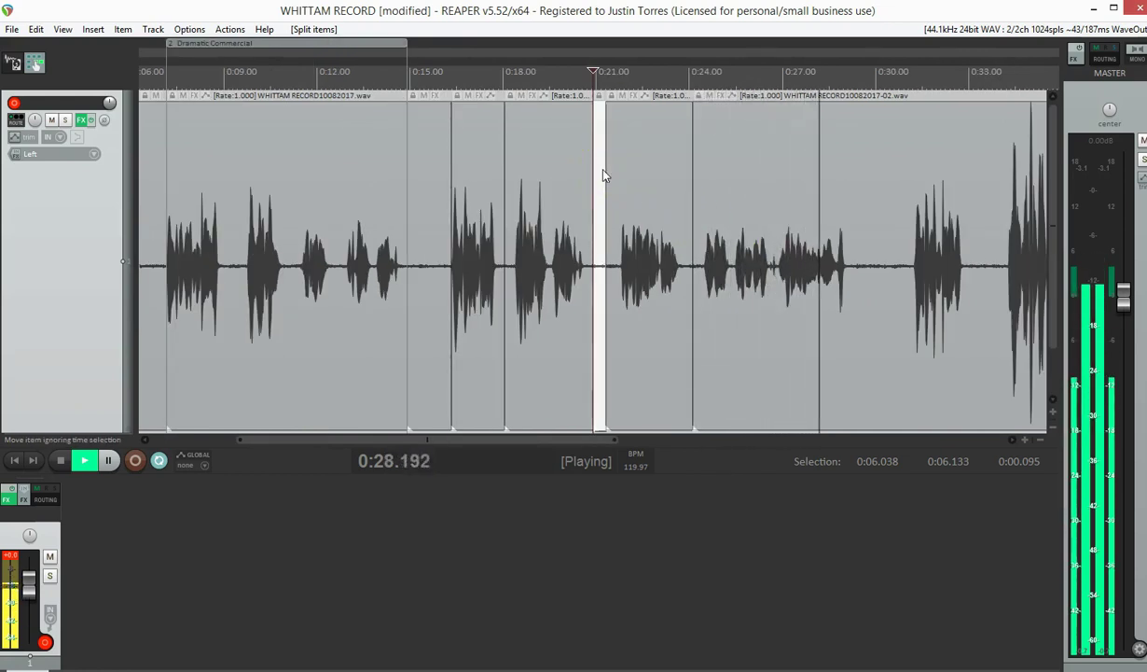
- Ripple-delete the unwanted clip near 0:19.5 and another unwanted piece after 0:20.9
key(space)
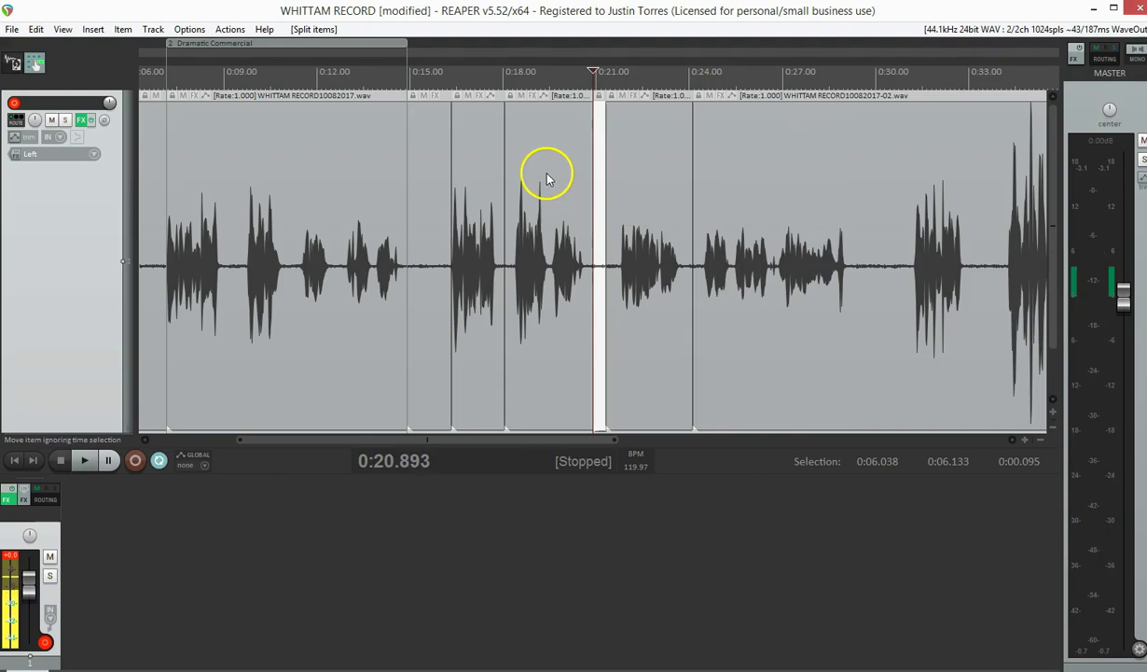
click(550, 179)
scroll(756, 209, up, 2)
key(space)
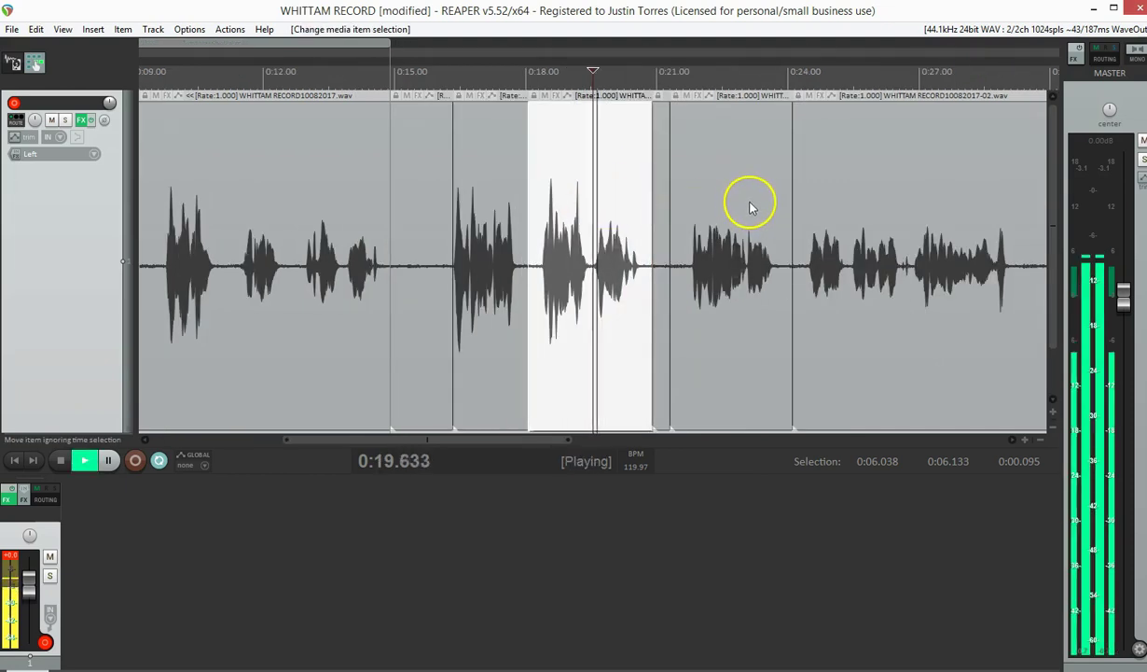
key(Delete)
key(space)
click(674, 183)
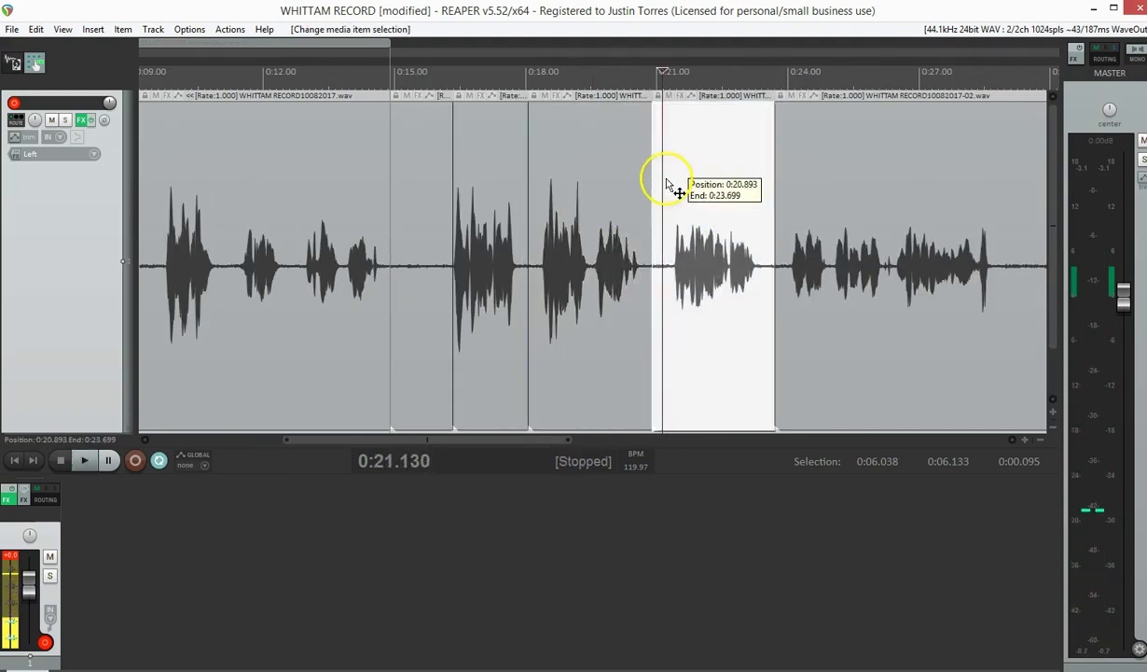
scroll(678, 196, up, 2)
key(space)
key(s)
key(Delete)
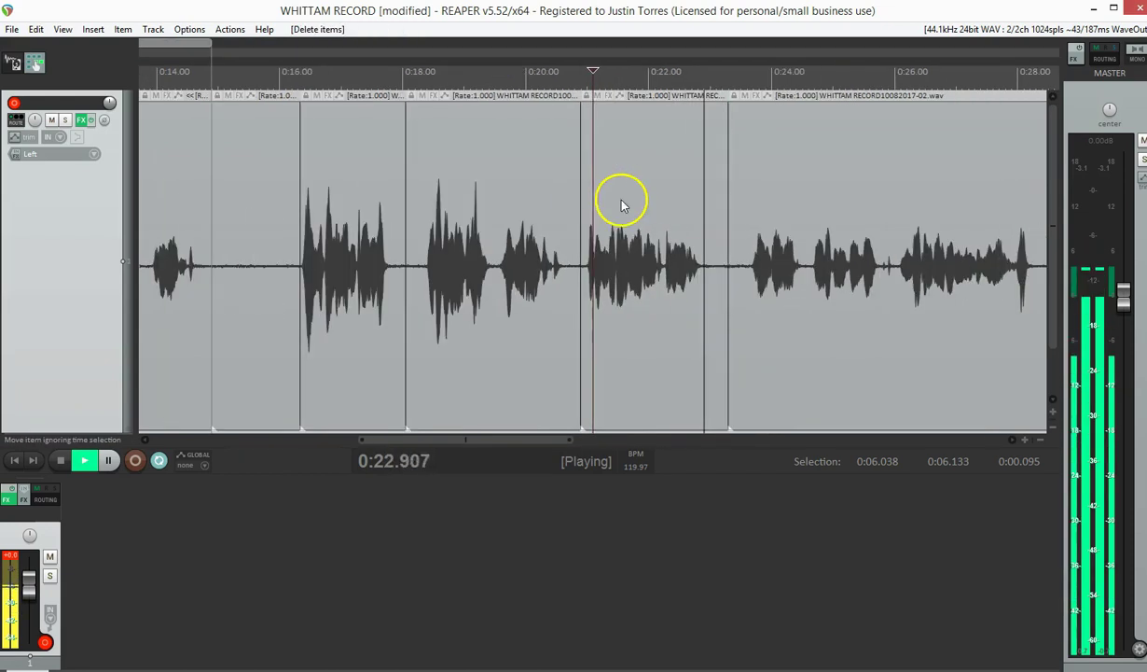
- Split near 0:27, then select the clips from about 0:16 to 0:28, undoing a stray move
click(635, 200)
scroll(673, 226, down, 2)
click(867, 222)
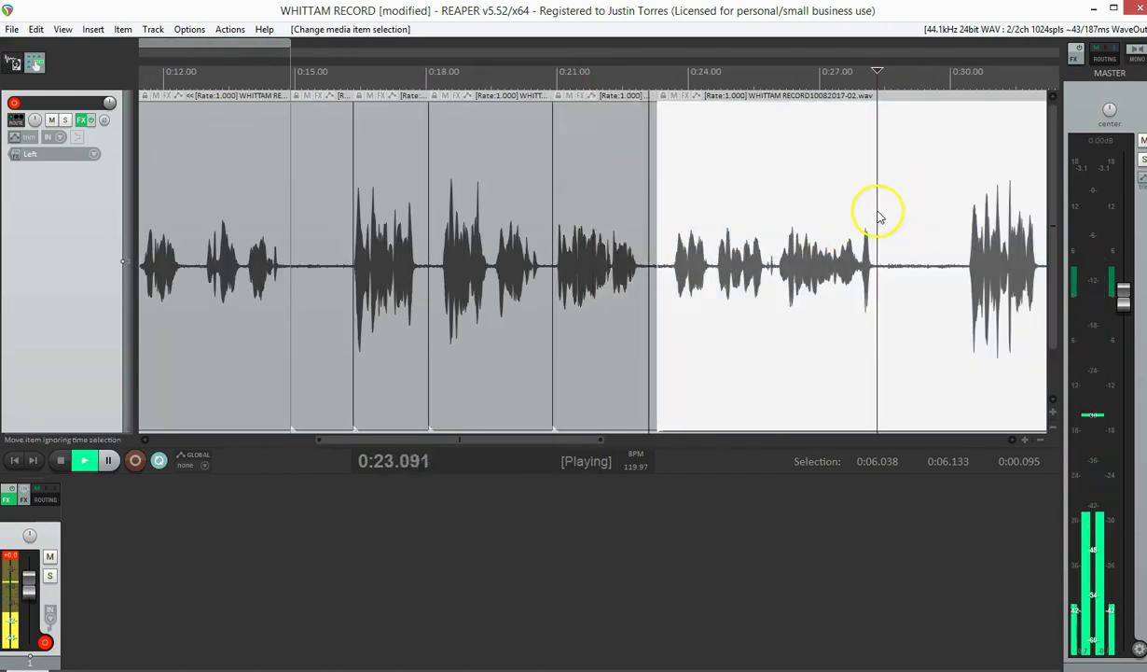
key(s)
scroll(653, 229, down, 2)
click(717, 194)
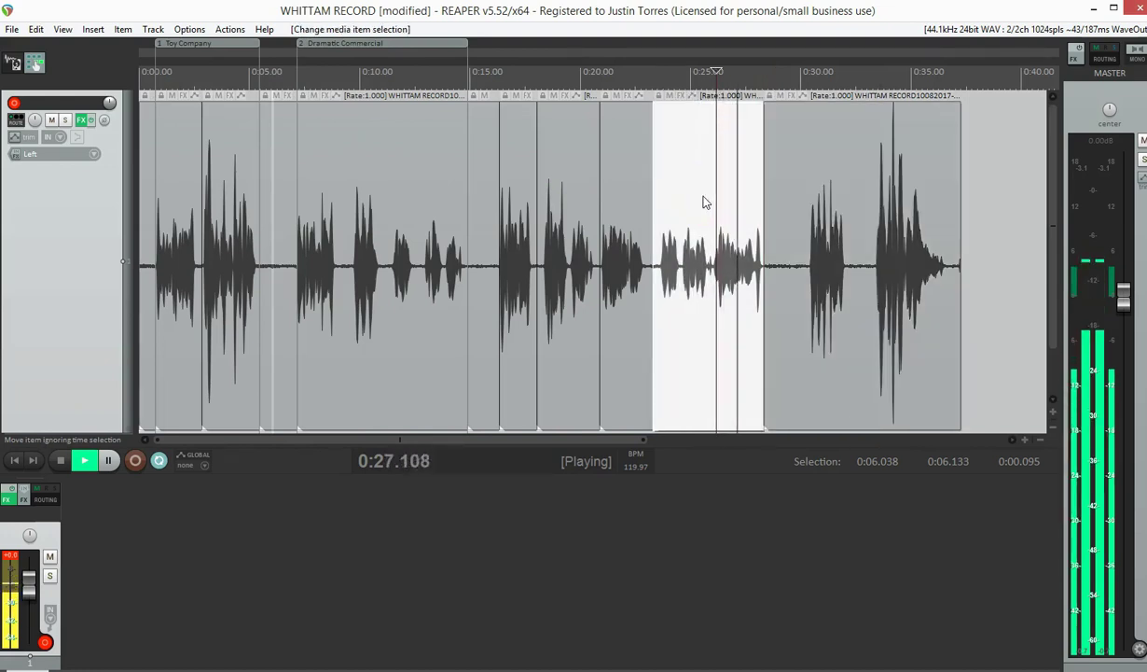
key(space)
shift+click(518, 185)
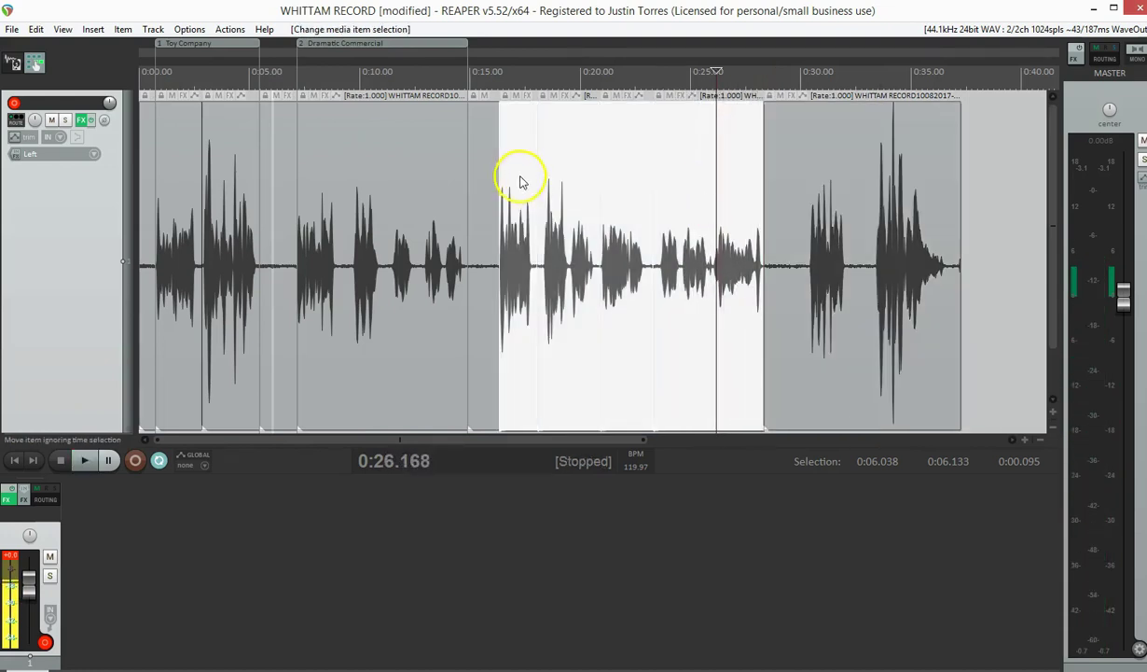
click(723, 220)
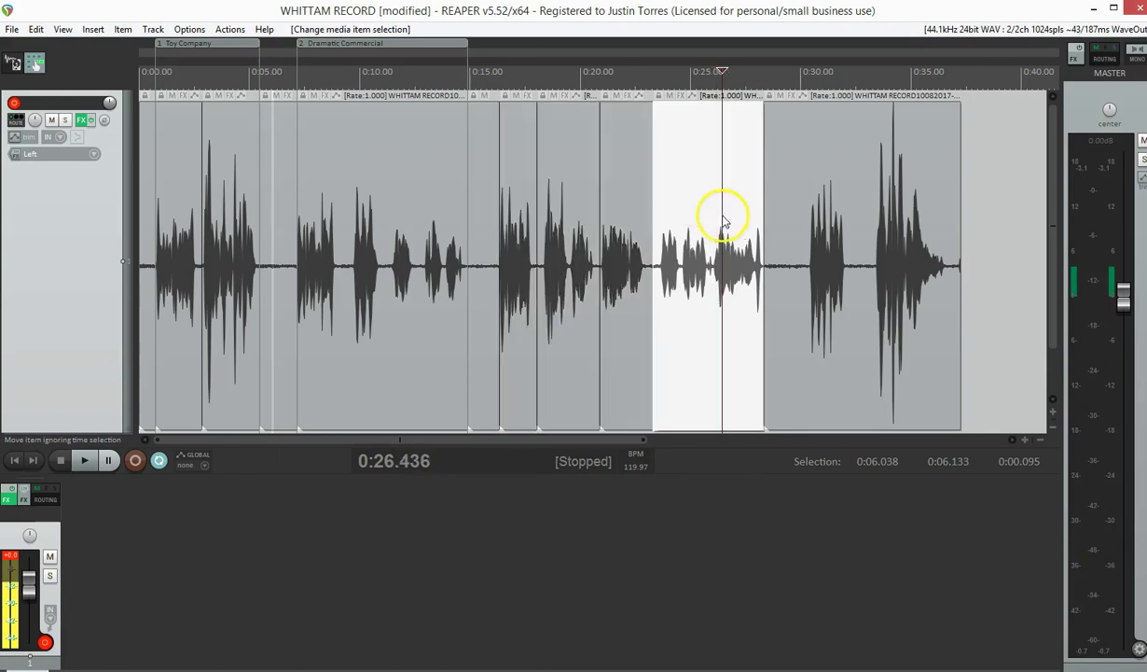
drag(708, 207, 530, 140)
key(ctrl+z)
shift+click(529, 187)
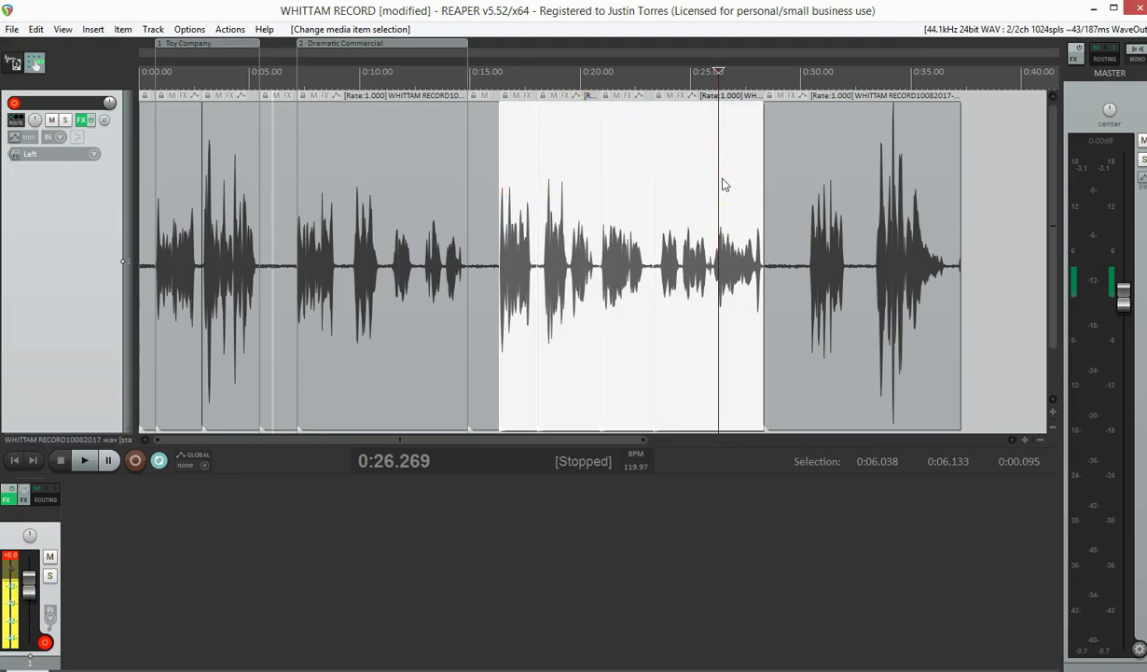
- Add region 3 over those clips and name it 'Johns audiobook'
key(shift+r)
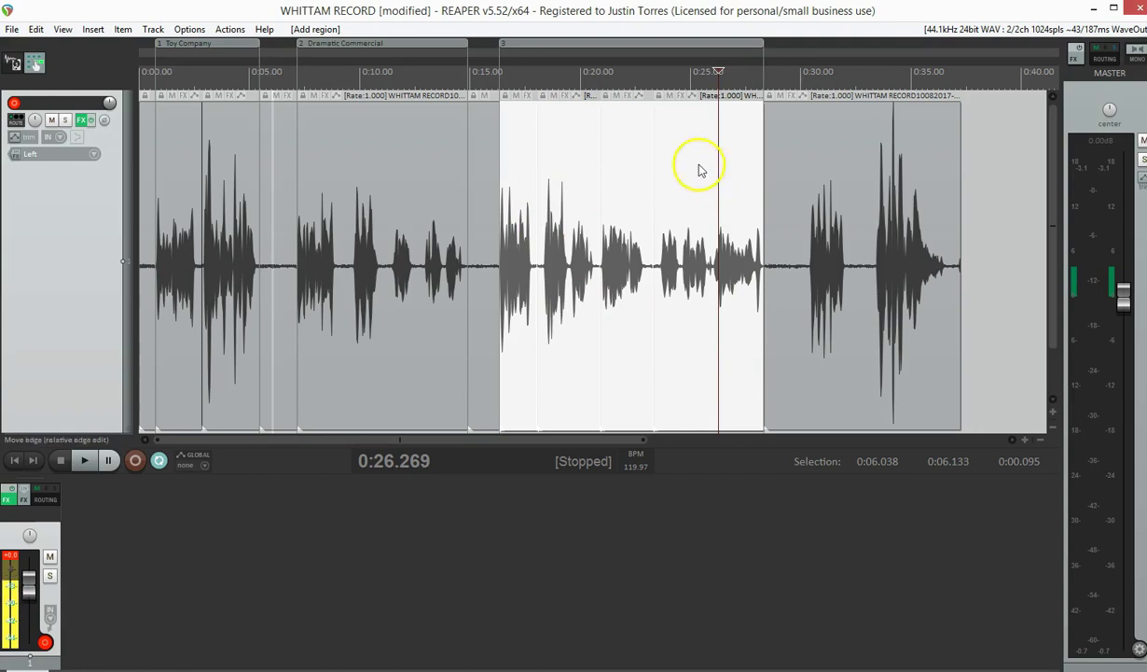
right_click(538, 44)
click(585, 50)
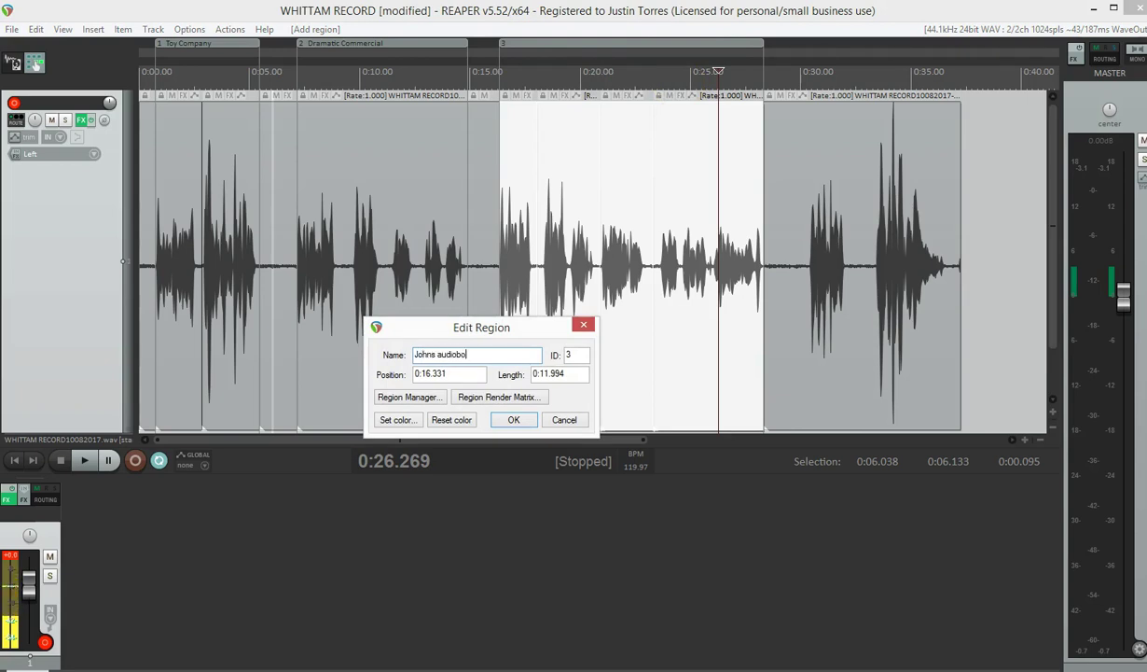
text(Johns audiobook)
key(Return)
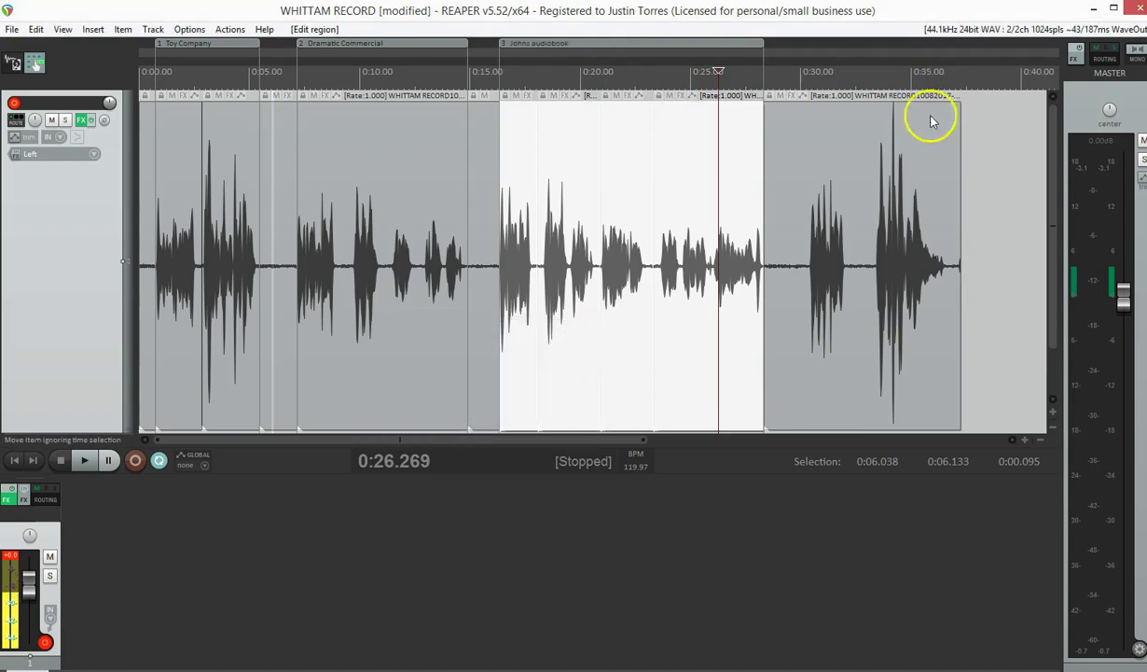
click(817, 175)
- Split the final take at 0:32.304 and 0:33.216 and ripple-delete the pause between them
scroll(820, 172, up, 3)
key(space)
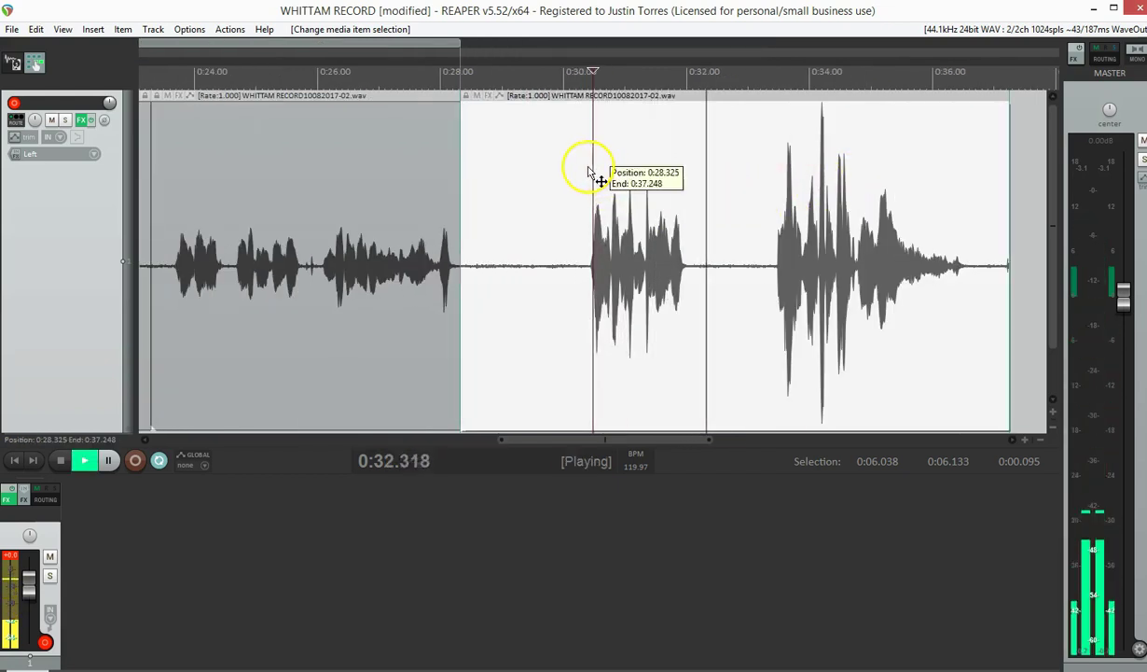
key(s)
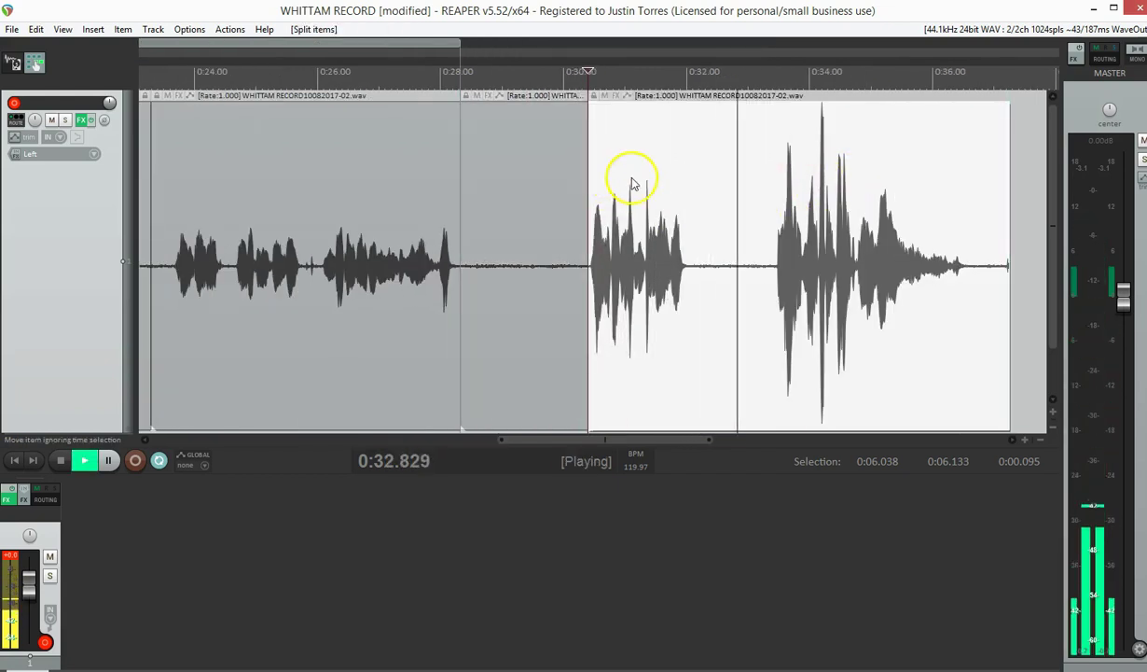
key(space)
click(709, 189)
key(s)
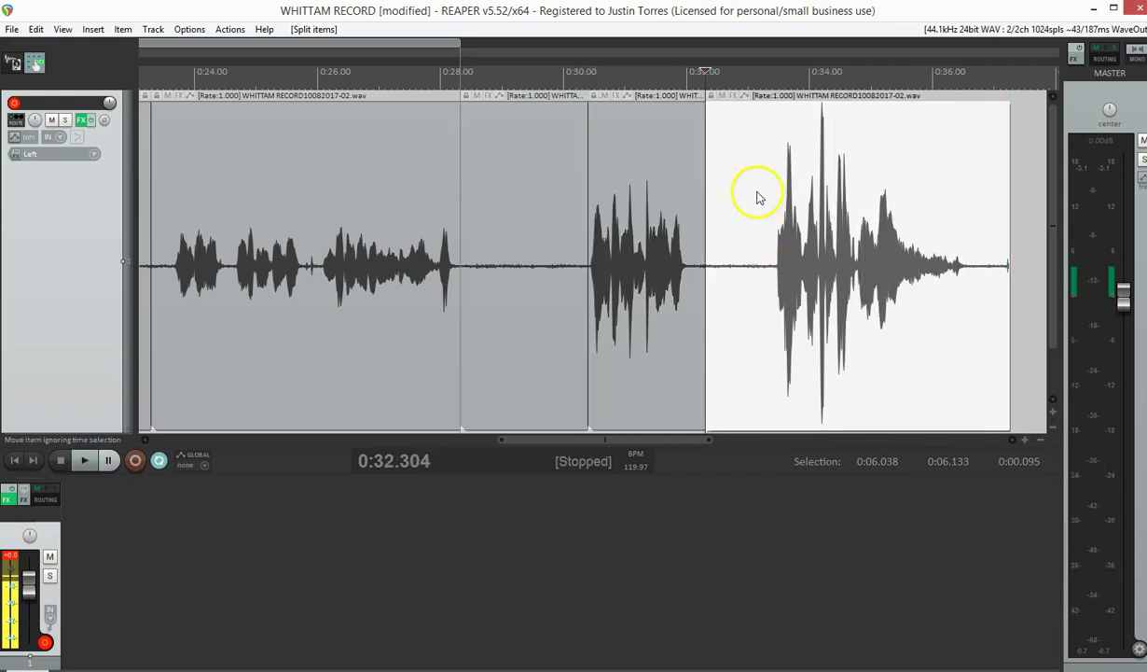
click(761, 196)
key(s)
click(739, 212)
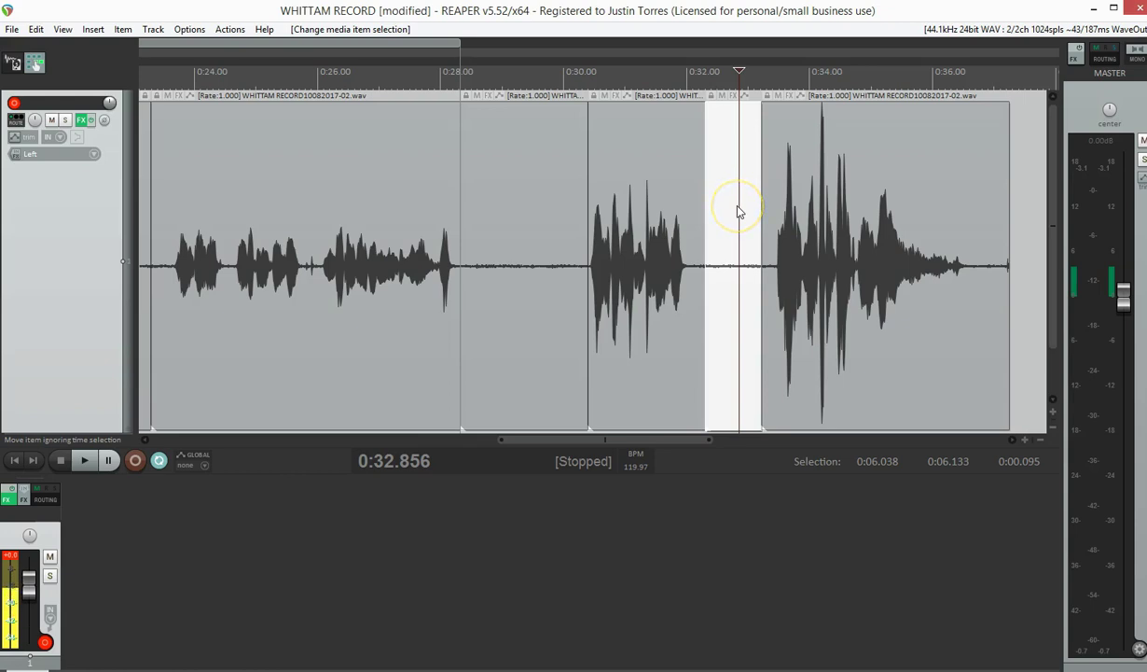
key(Delete)
- Split off the tail at 0:35.760 and select the take's two clips
click(918, 212)
key(s)
click(883, 203)
ctrl+click(664, 176)
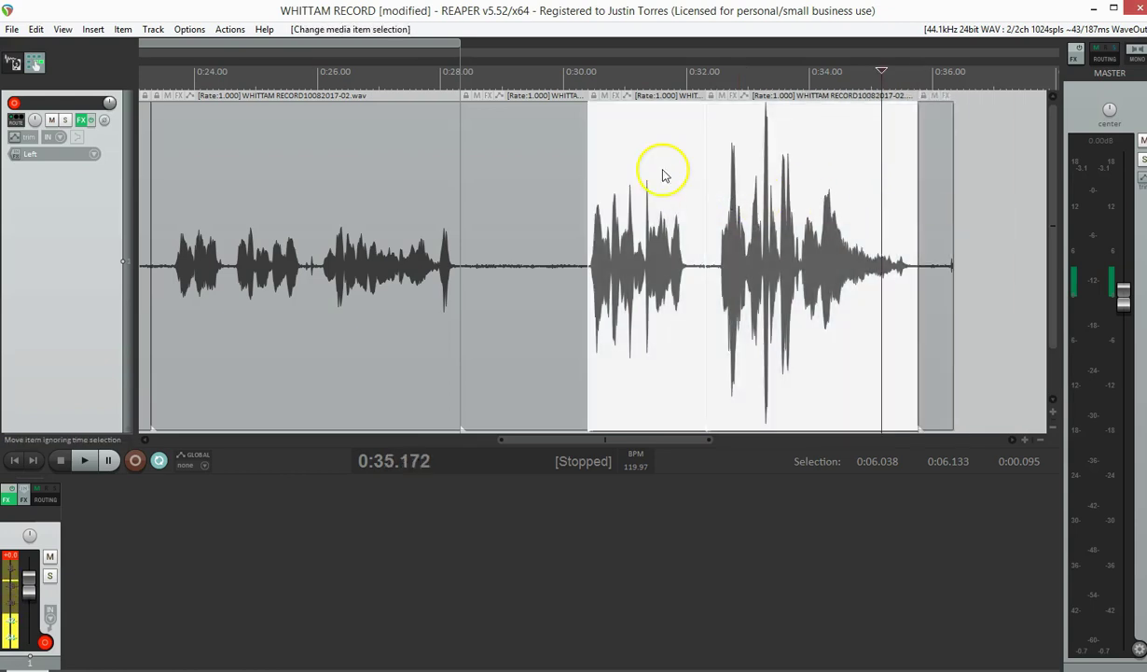
- Add region 4 over the selected clips and name it 'Monster Truck'
key(shift+r)
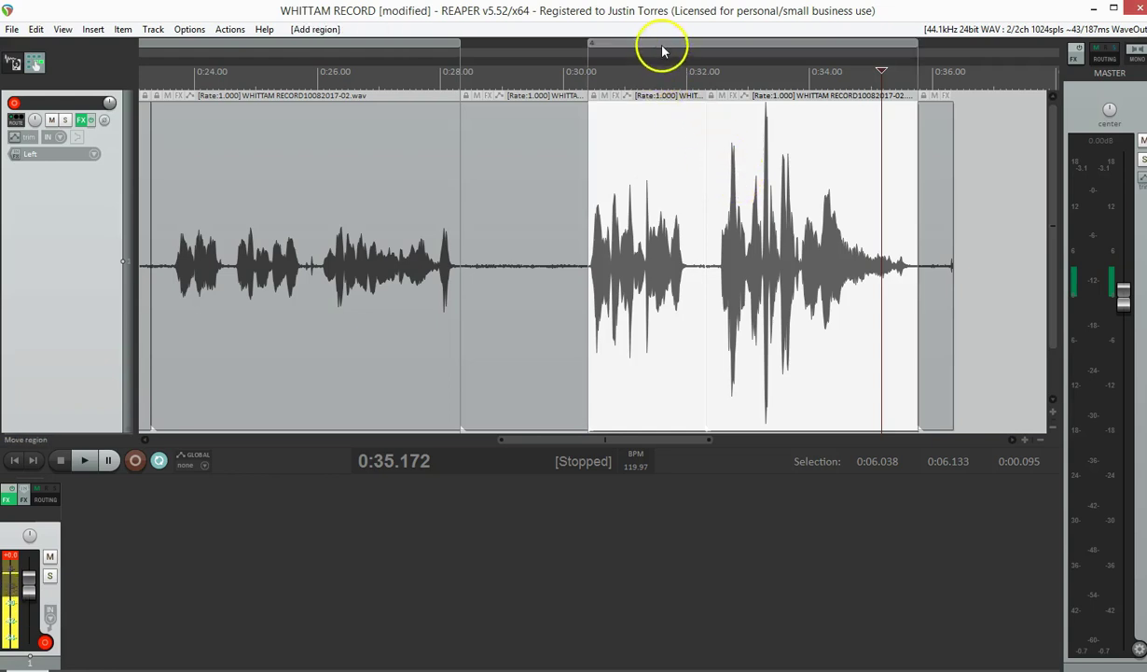
right_click(660, 43)
click(695, 49)
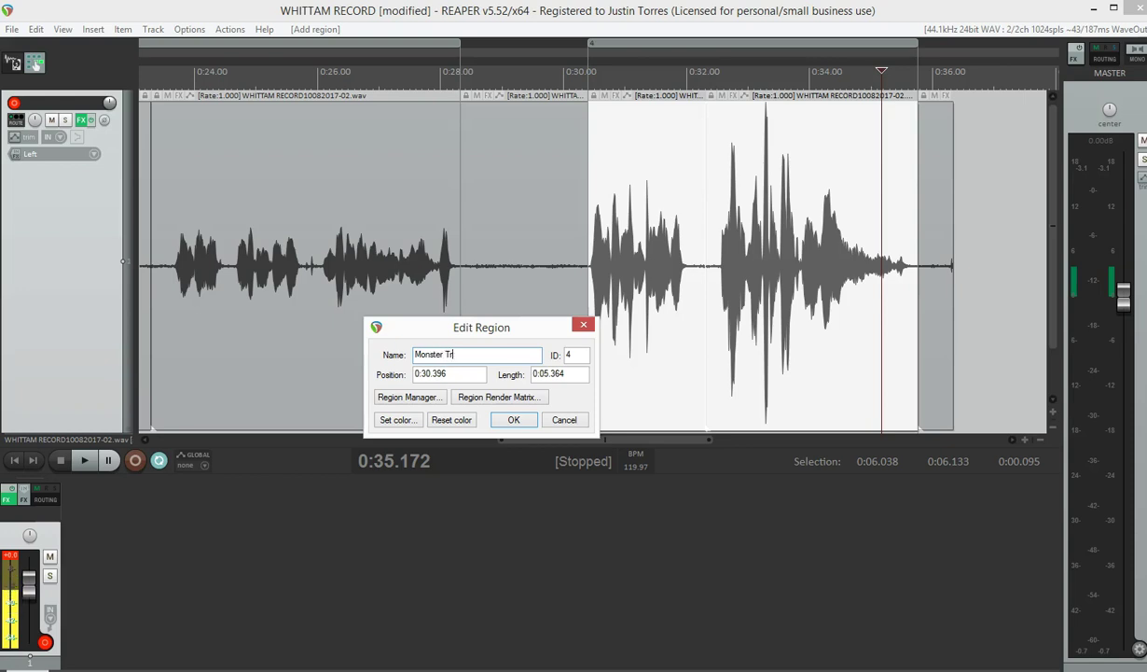
key(Return)
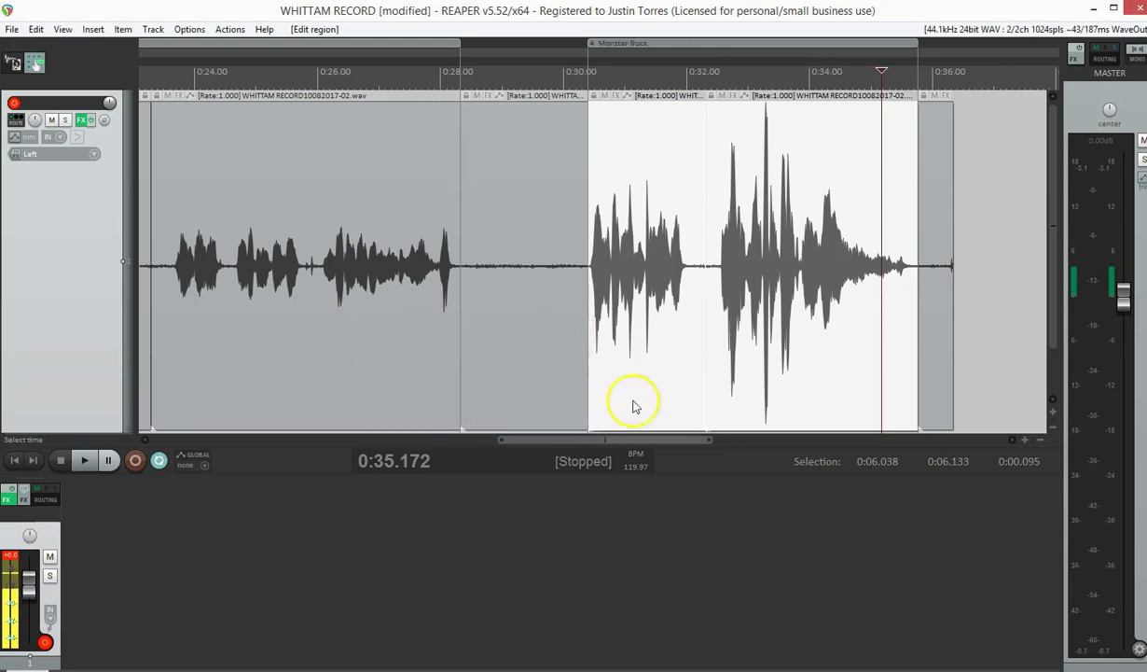
- Scroll back to the start and zoom out until all four regions to 0:35.8 show
scroll(568, 443, right, 4)
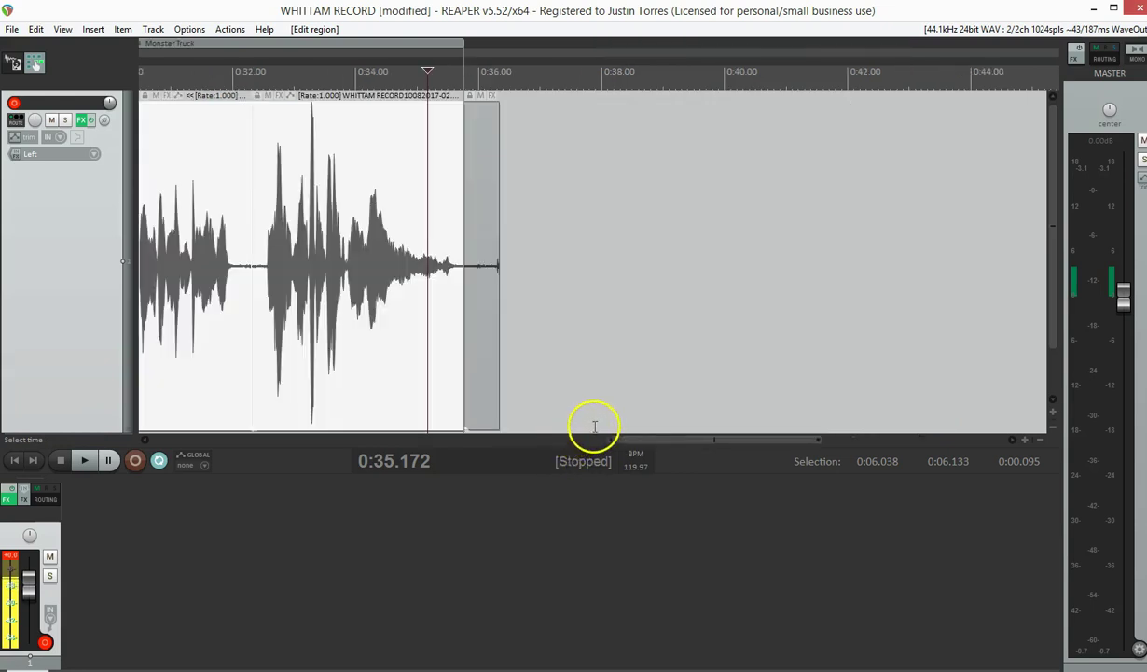
scroll(458, 434, down, 5)
scroll(458, 434, up, 4)
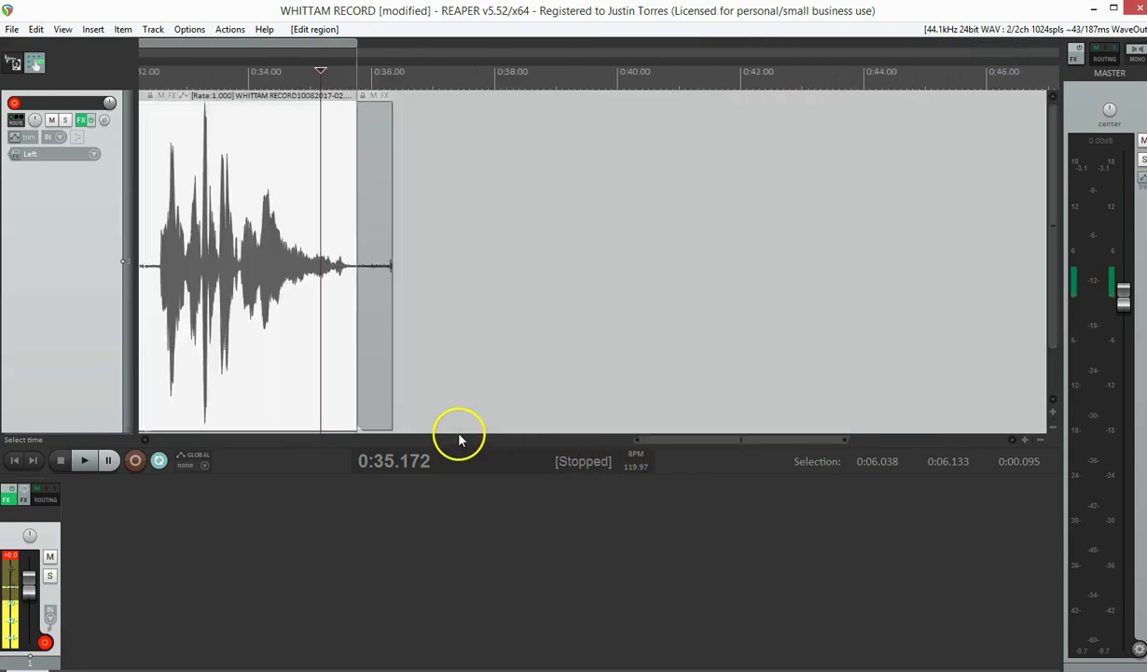
drag(556, 438, 364, 430)
scroll(382, 429, down, 2)
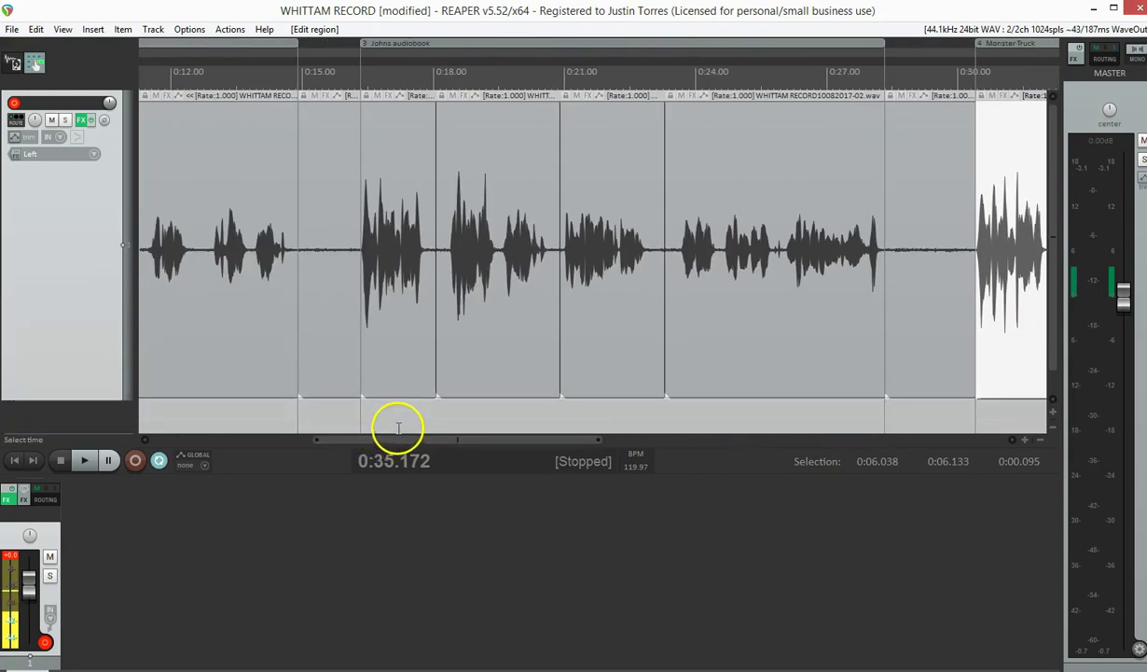
drag(486, 440, 270, 442)
click(1041, 440)
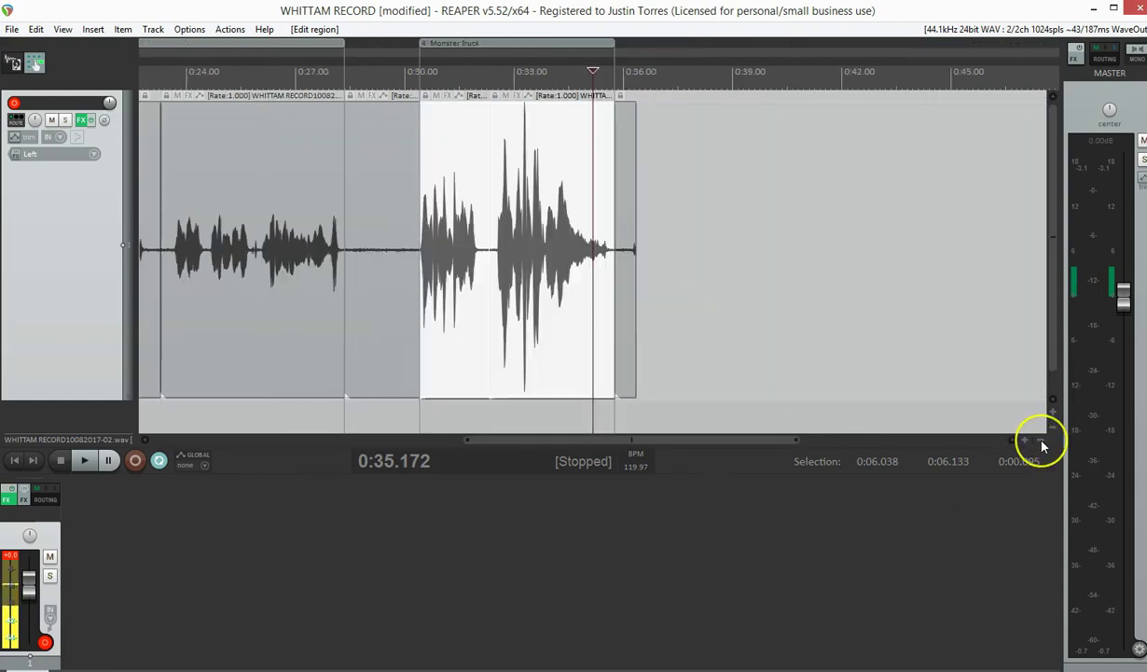
click(1041, 441)
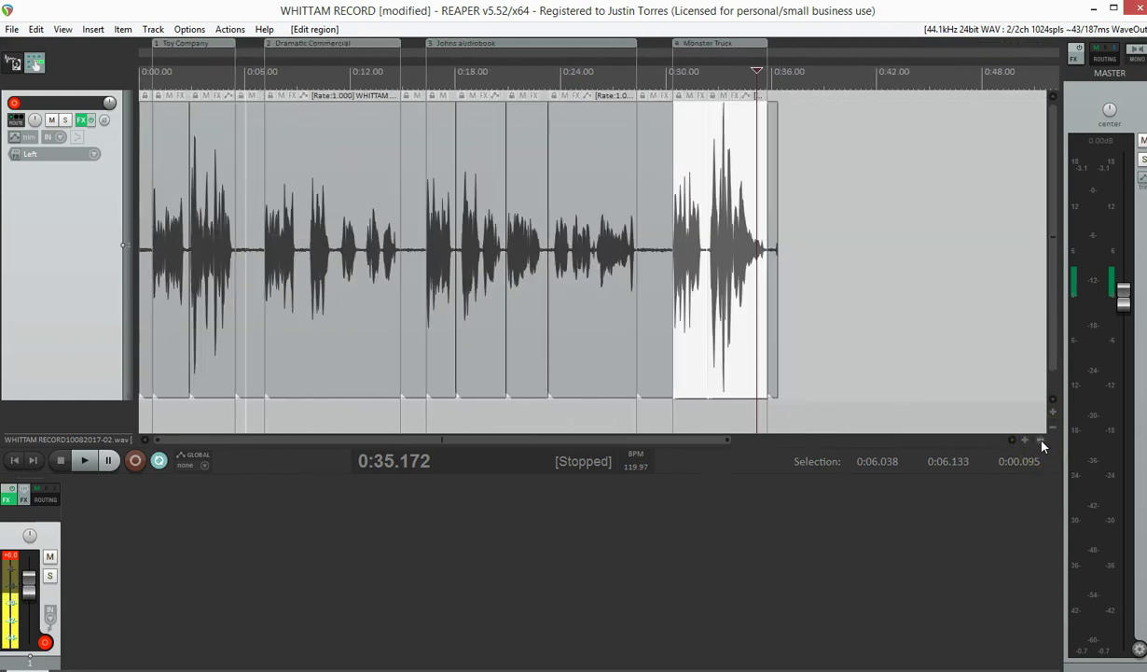
- Render the four project regions as MP3s named 'JTorres $region' into the Auditions folder
click(19, 29)
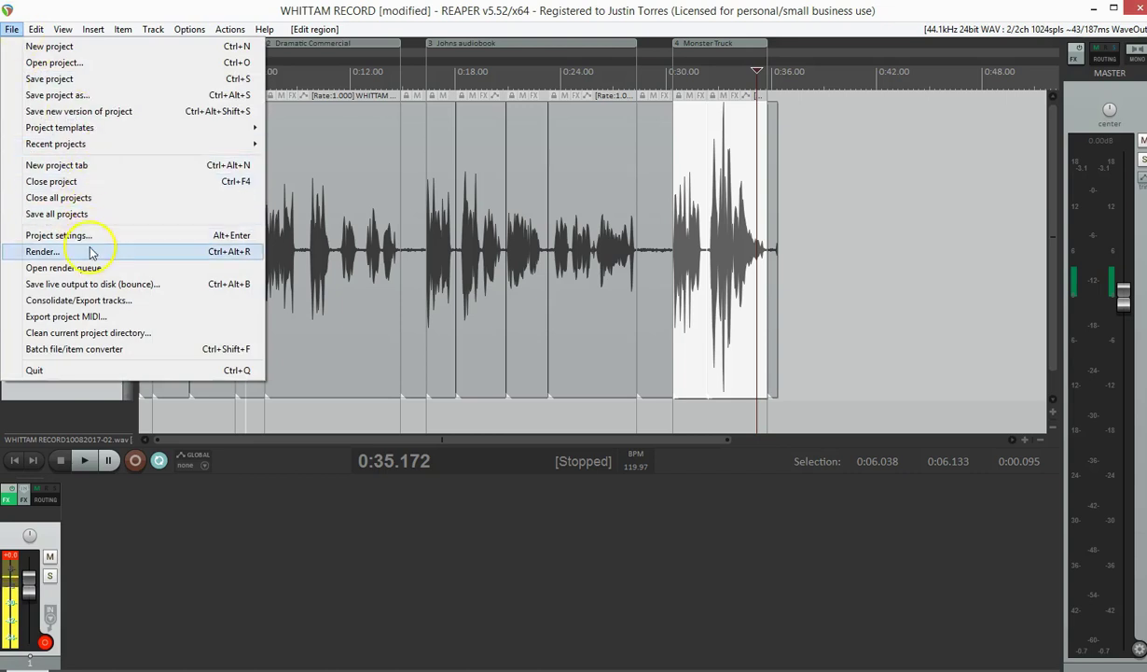
click(93, 247)
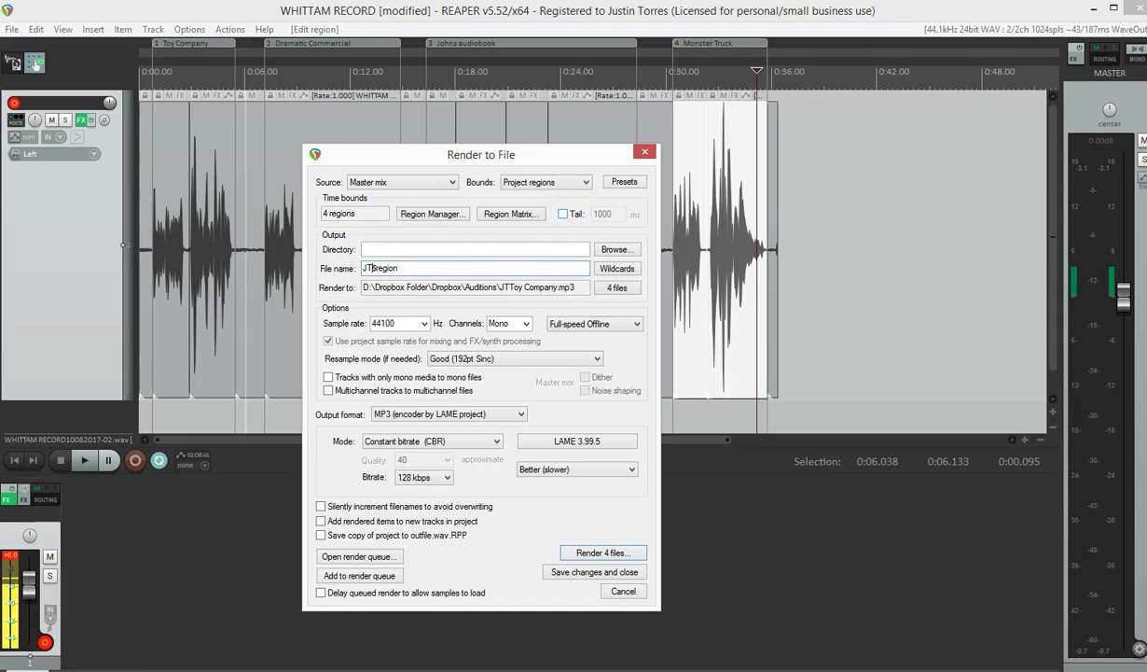
text(s)
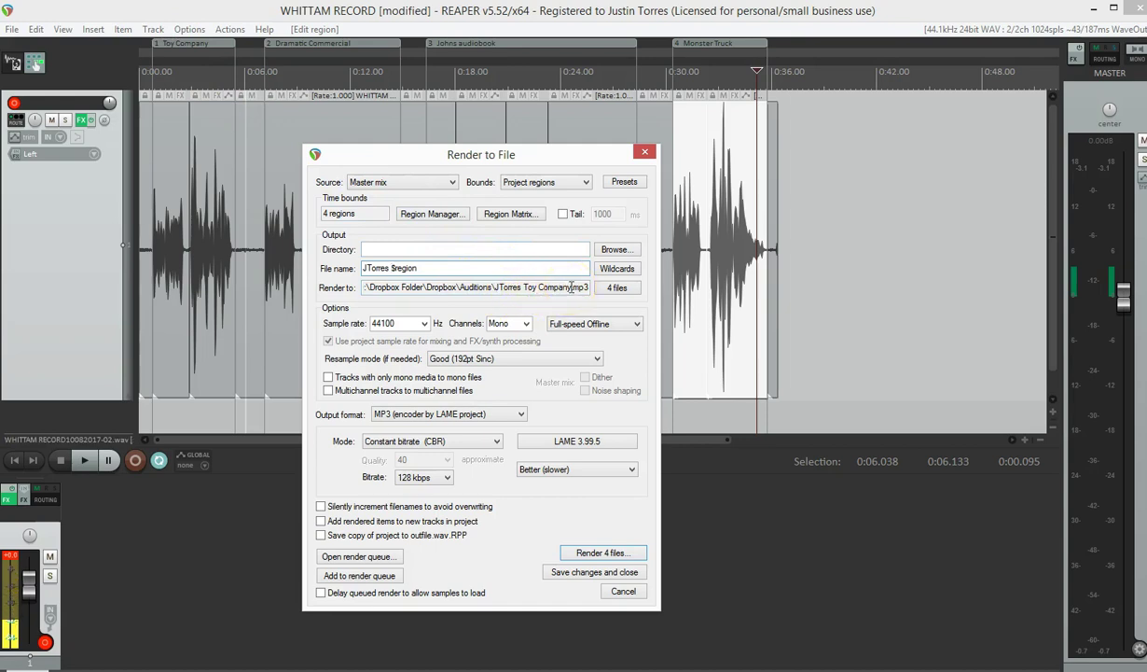
click(615, 553)
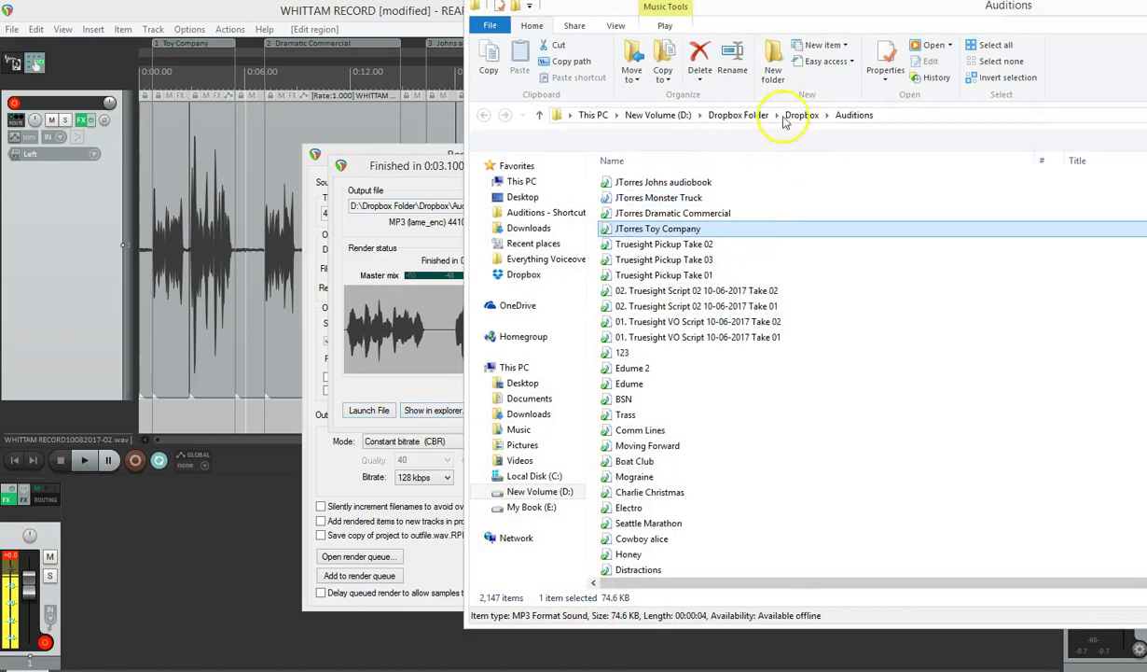
- Move the Auditions folder window aside and switch back to REAPER's finished render window
drag(839, 8, 914, 443)
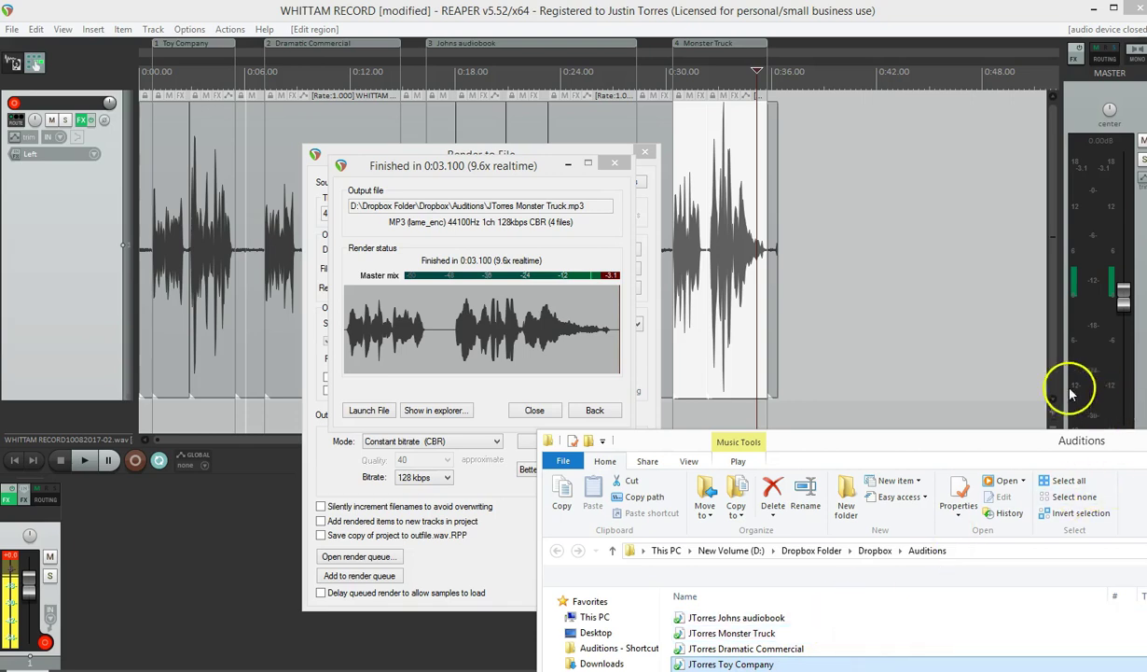
drag(840, 440, 777, 495)
key(alt+Tab)
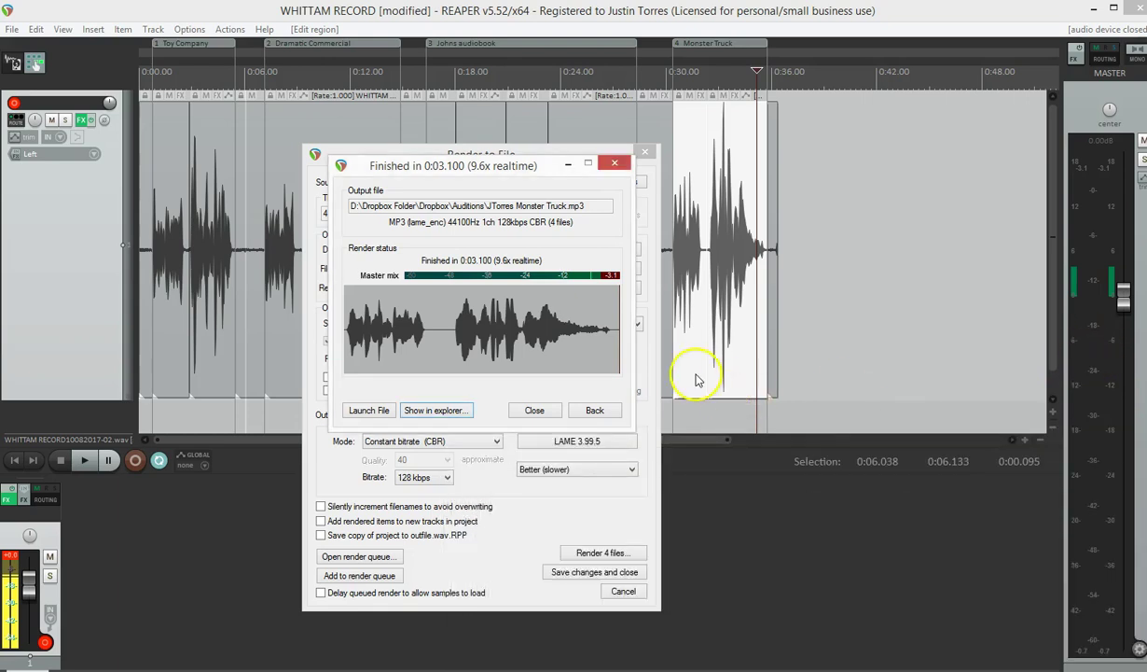
click(533, 412)
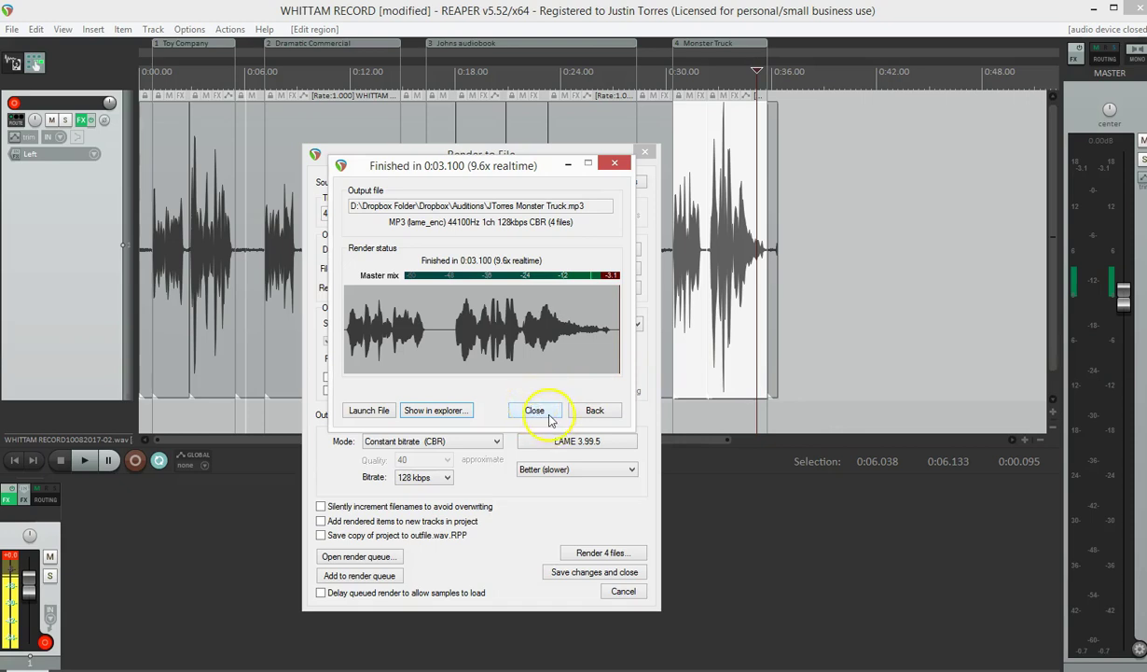
click(535, 411)
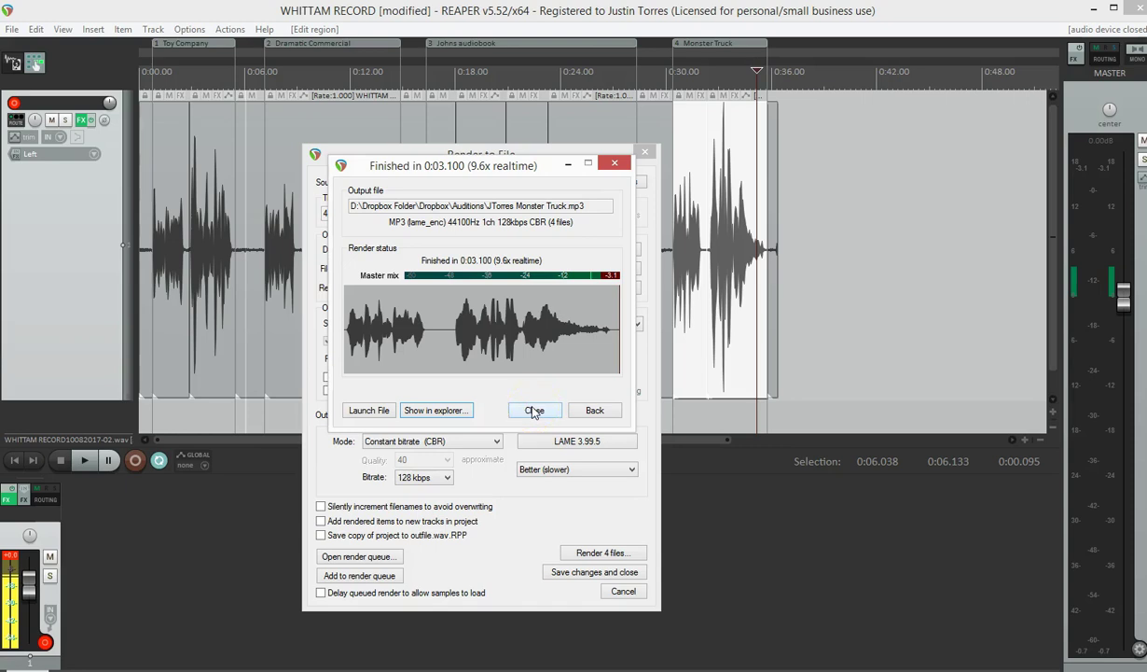